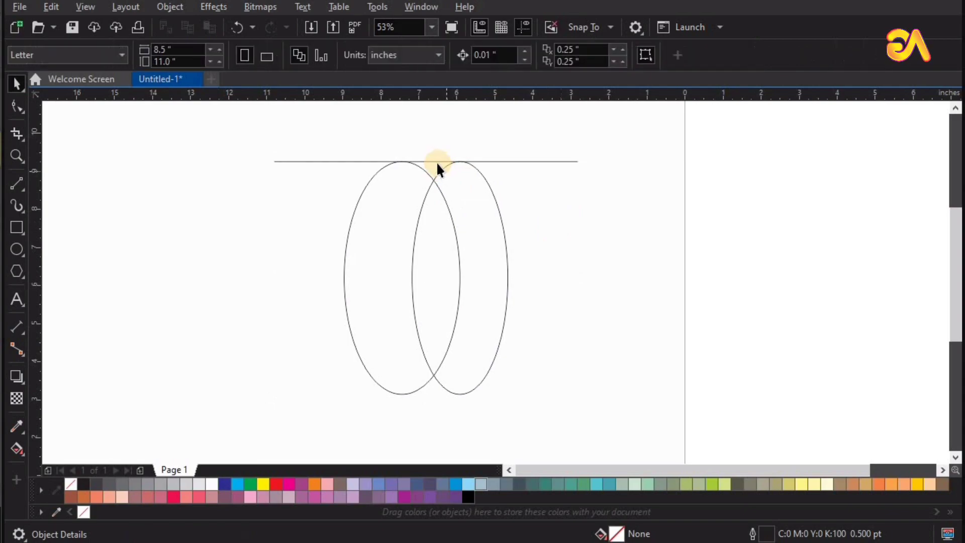
Step: Copy the horizontal line down across the lower half of both ellipses, at about Y 5.763 in
drag(436, 161, 414, 294)
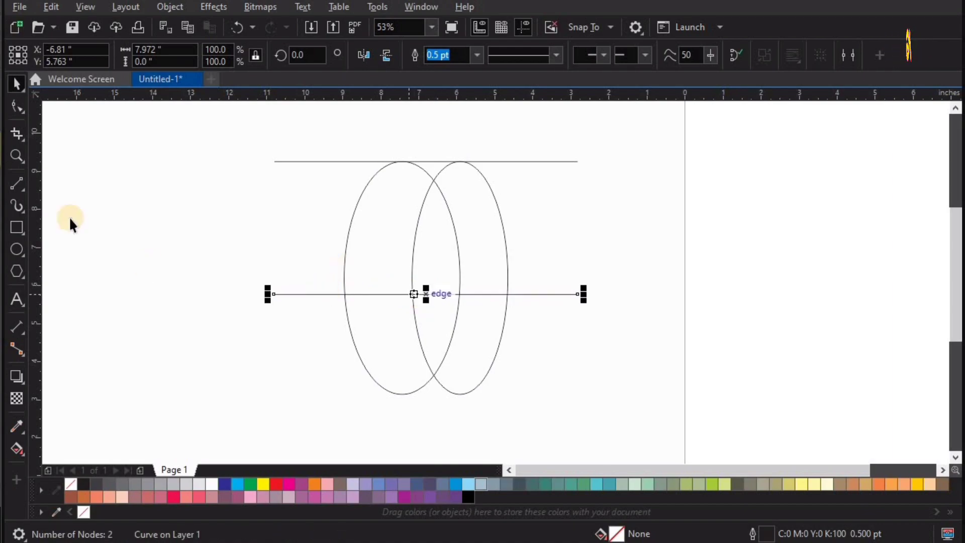
click(24, 455)
Step: Draw a polygon beside the ellipses, reduce it to 3 sides and mirror it vertically so the triangle points down
click(13, 271)
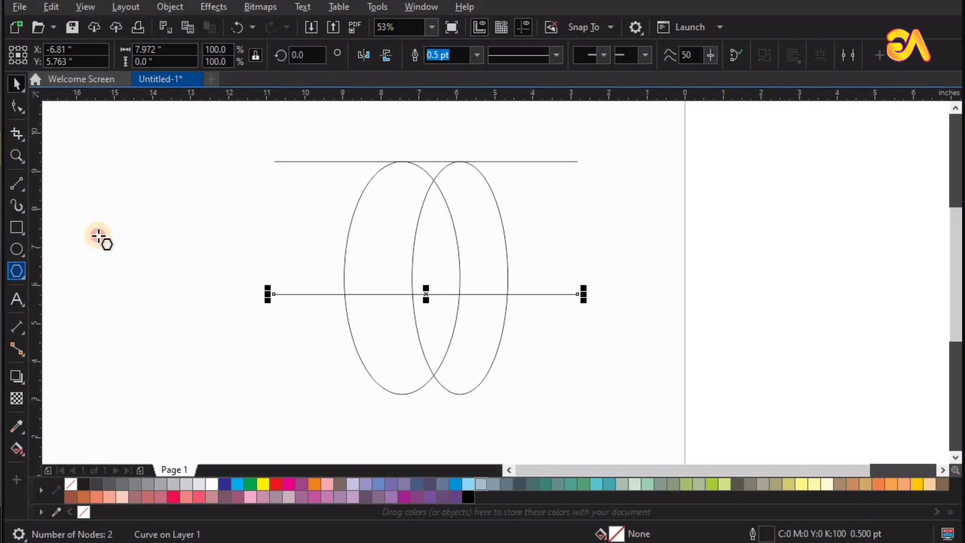
drag(103, 226, 173, 322)
click(449, 59)
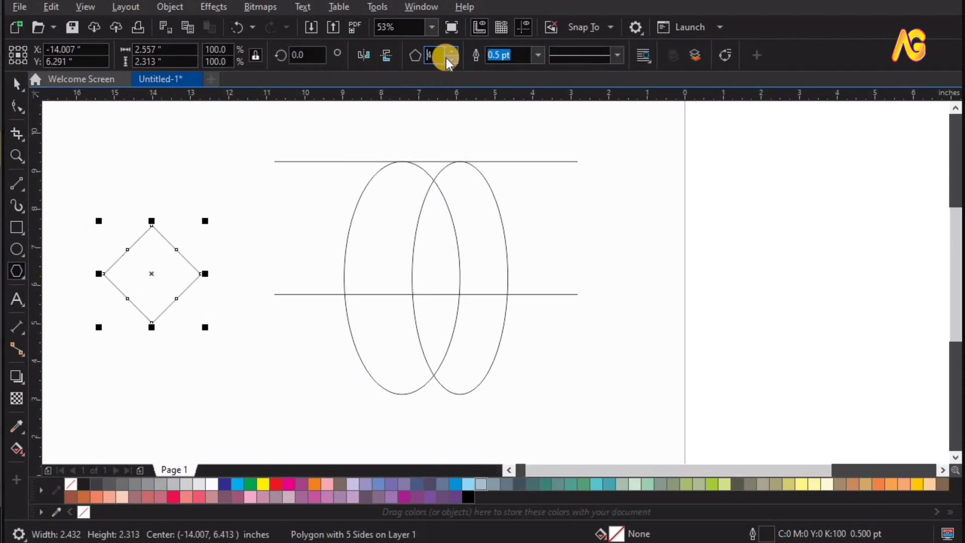
click(449, 59)
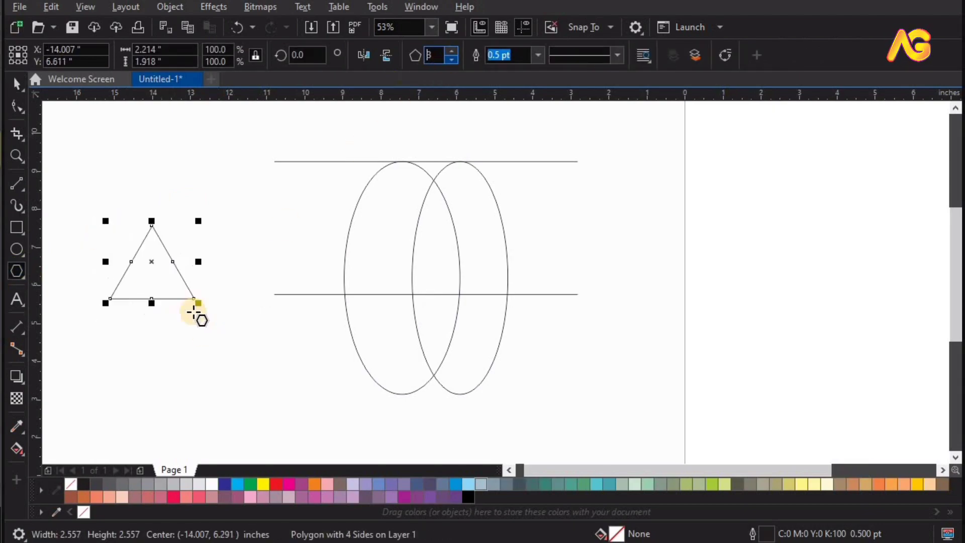
click(387, 56)
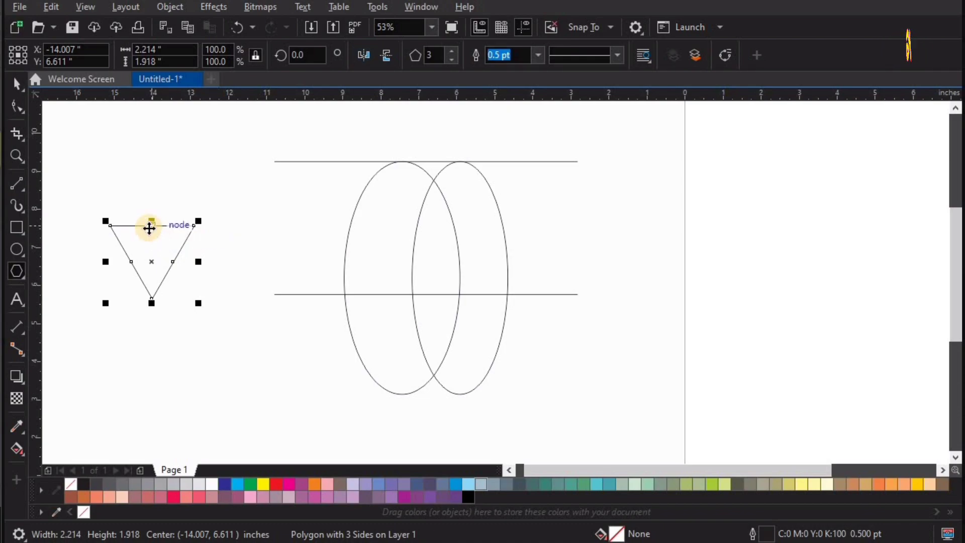
Step: Move the triangle onto the lower horizontal line so its flat edge lies on the line below the left band
drag(150, 227, 378, 294)
key(z)
drag(272, 255, 472, 321)
key(space)
key(ctrl+z)
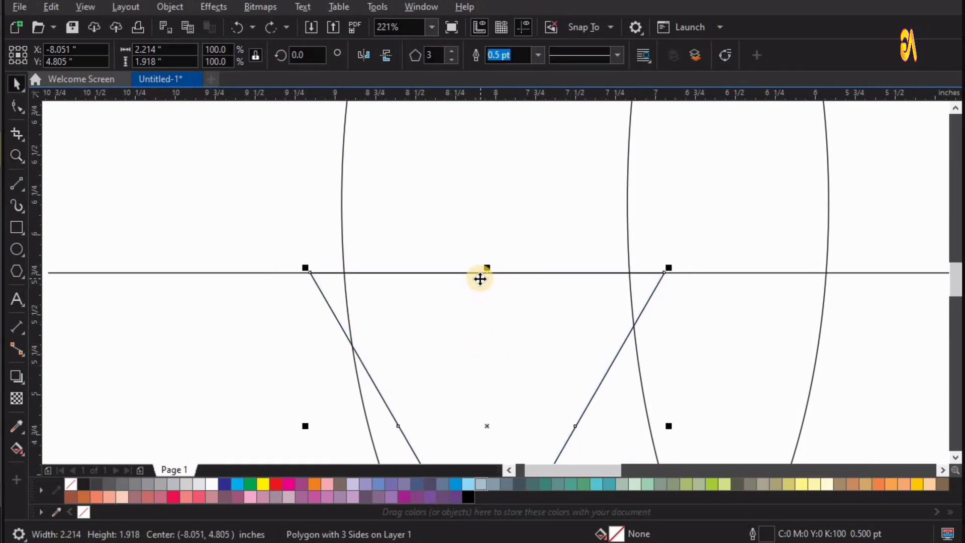
Step: Widen the triangle symmetrically about its centre to about 2.92 in, keeping its height
scroll(480, 278, down, 2)
key(z)
drag(381, 237, 596, 398)
key(space)
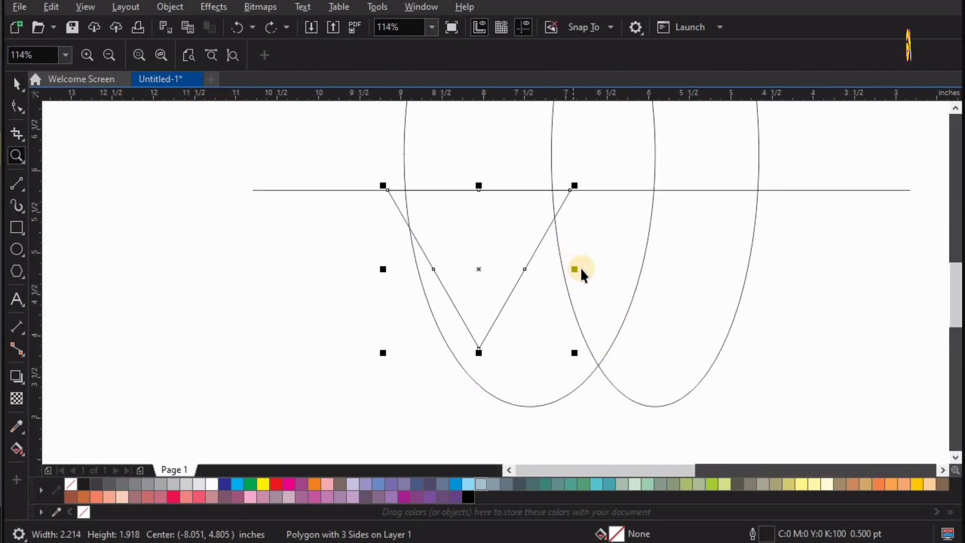
drag(576, 270, 605, 268)
scroll(603, 269, down, 2)
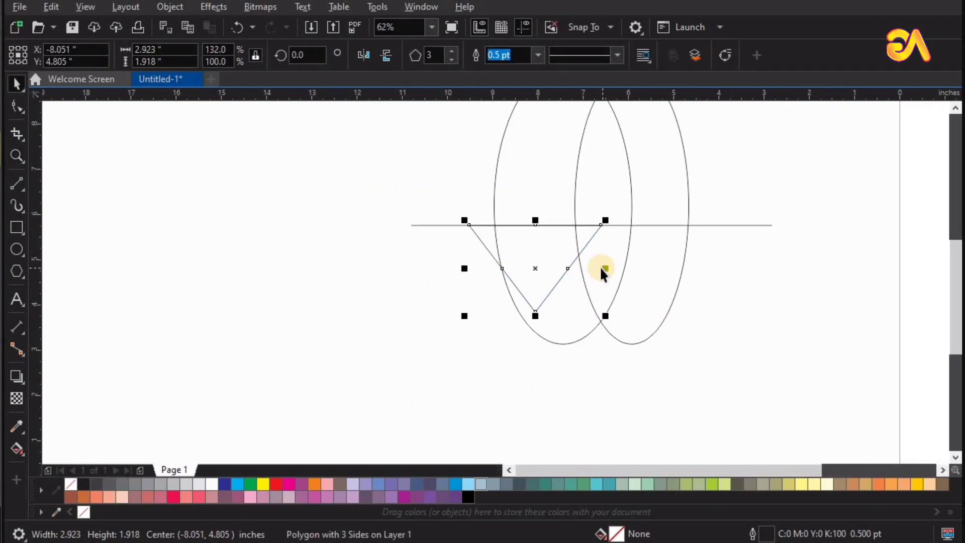
key(F4)
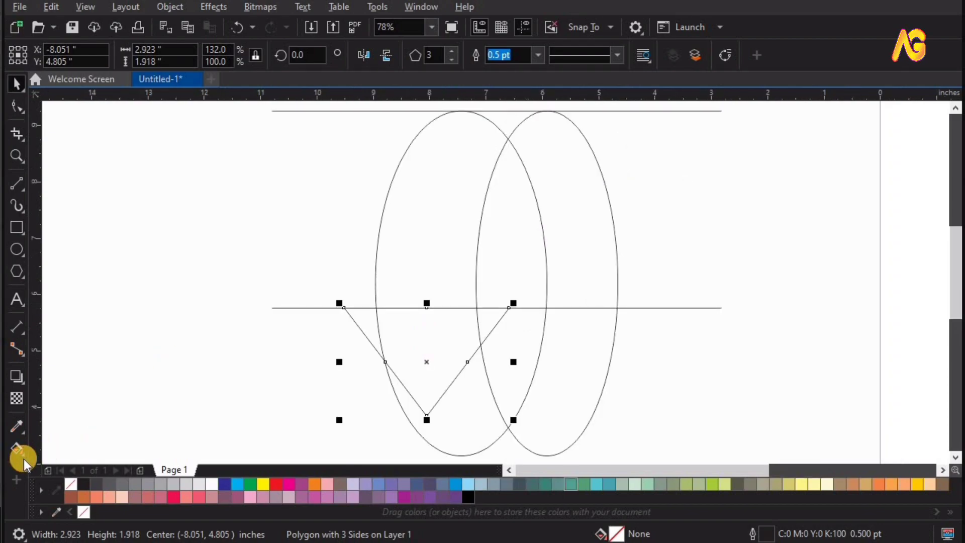
Step: Use Smart Fill to fill the left curved band above the lower line and all regions of the triangle
click(24, 457)
click(59, 465)
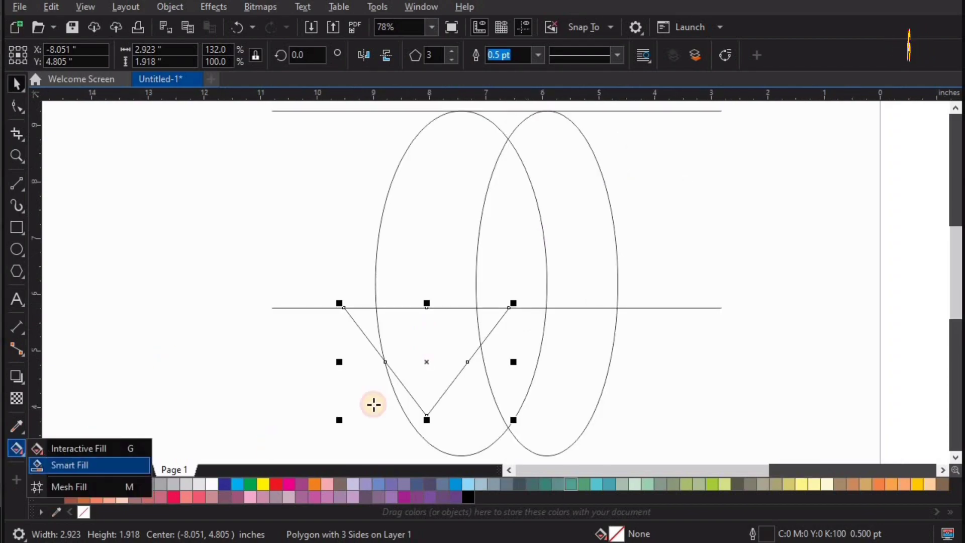
click(437, 242)
click(435, 380)
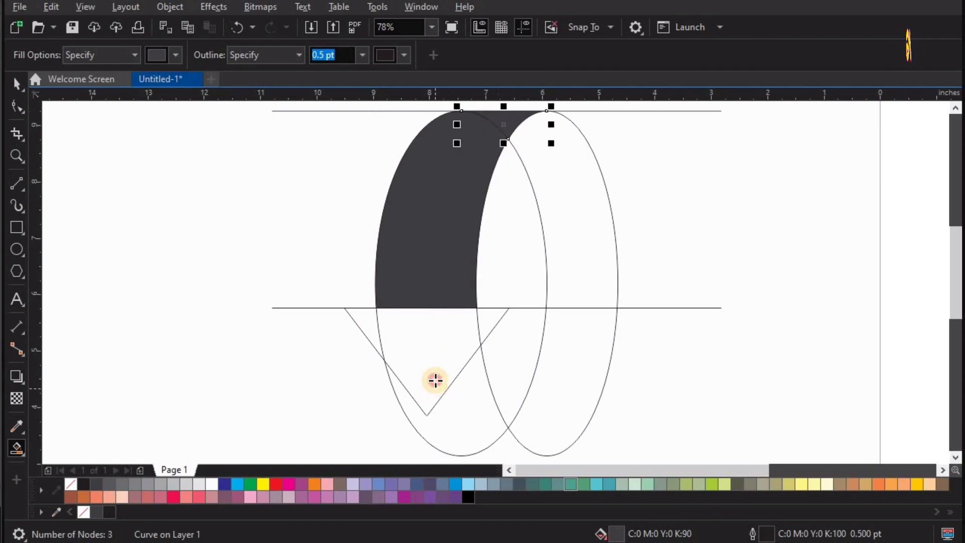
click(375, 321)
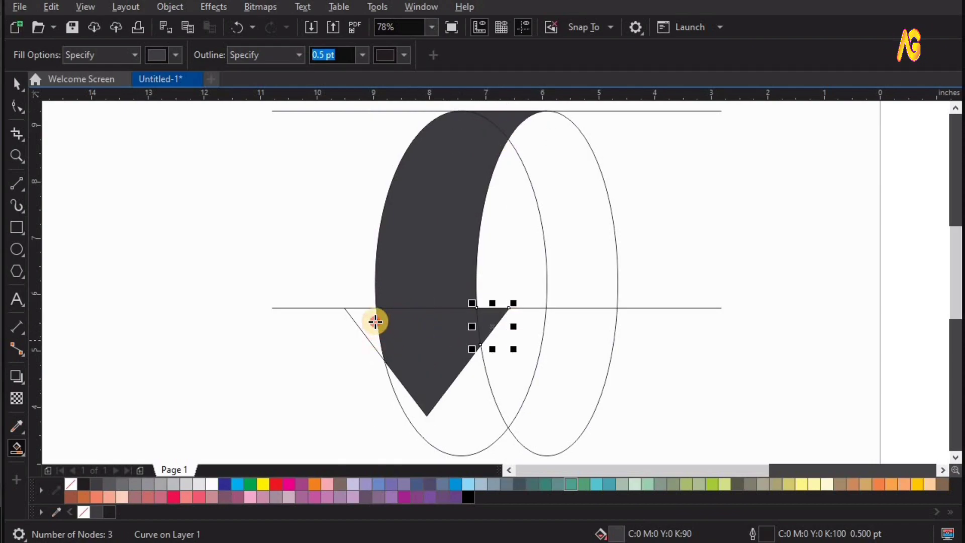
Step: Select all filled pieces of the left band and arrowhead and weld them into one arrow shape
key(space)
click(378, 334)
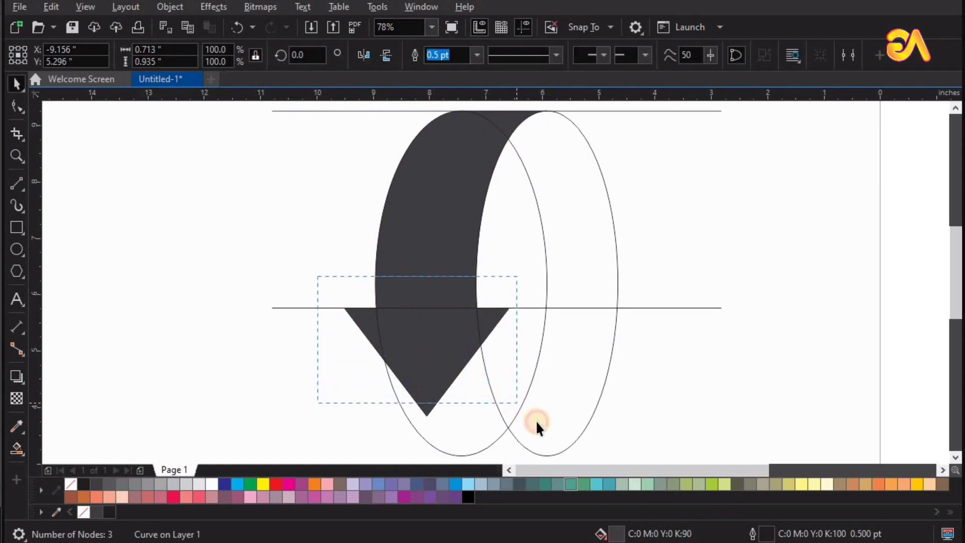
drag(535, 421, 536, 421)
shift+click(461, 224)
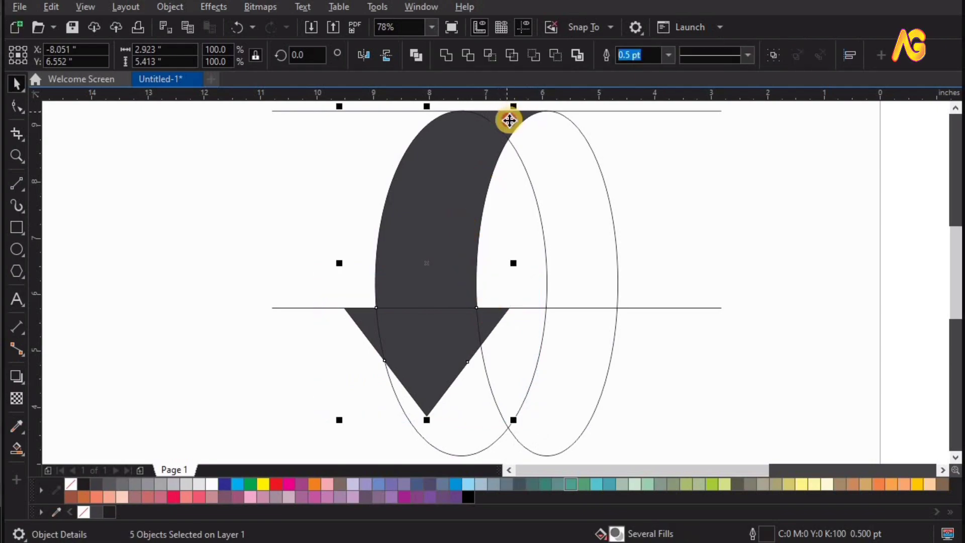
shift+click(509, 120)
drag(505, 123, 306, 136)
key(ctrl+z)
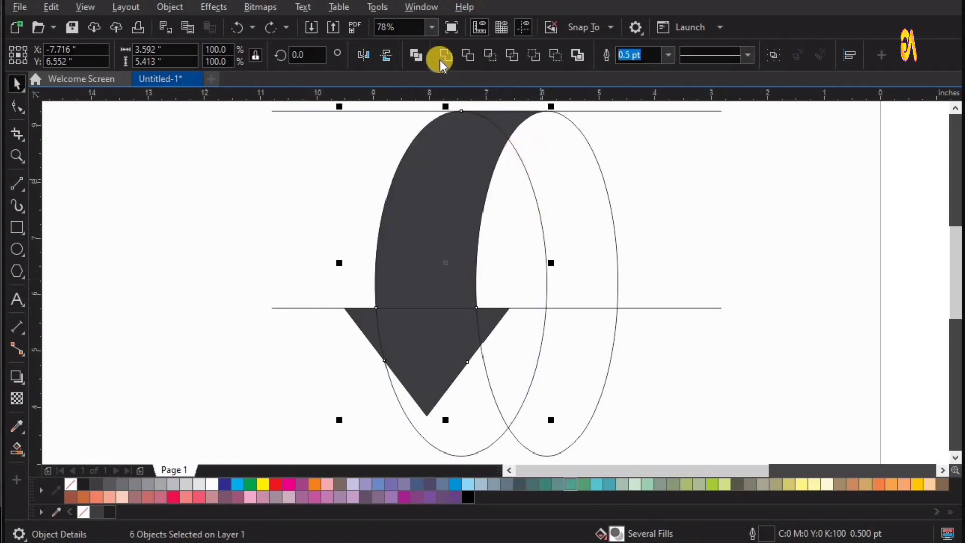
click(440, 54)
click(742, 307)
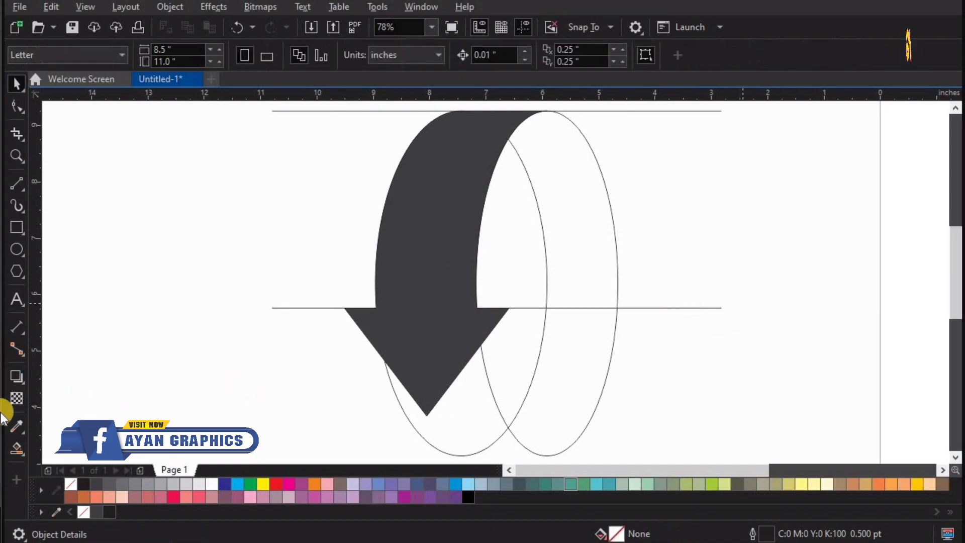
Step: Smart-fill the right band between the ellipses above the lower line, and delete the left ellipse
click(601, 271)
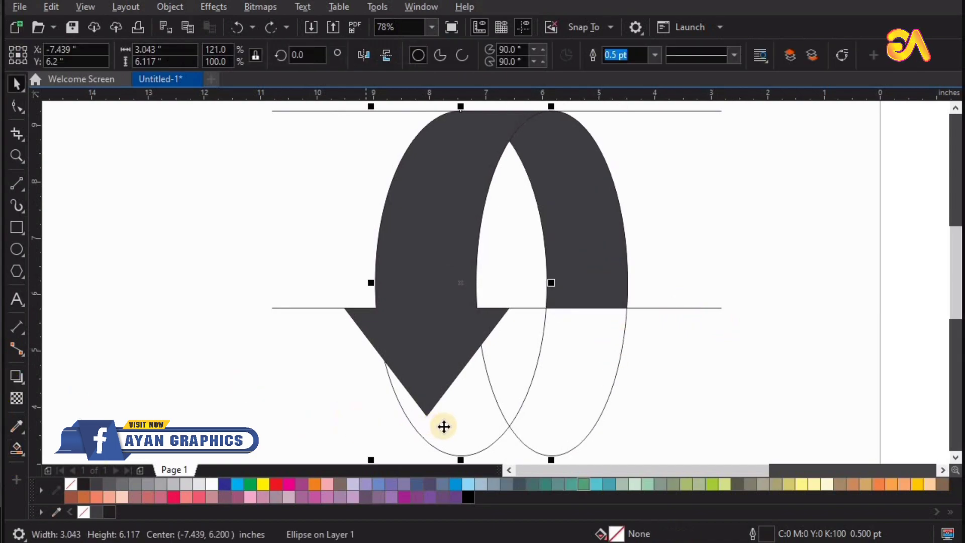
drag(444, 427, 190, 409)
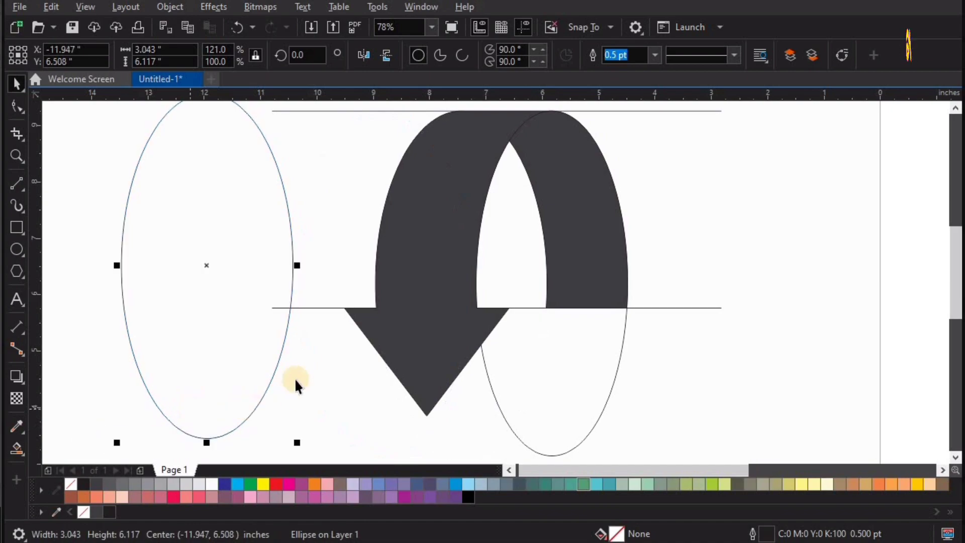
key(Delete)
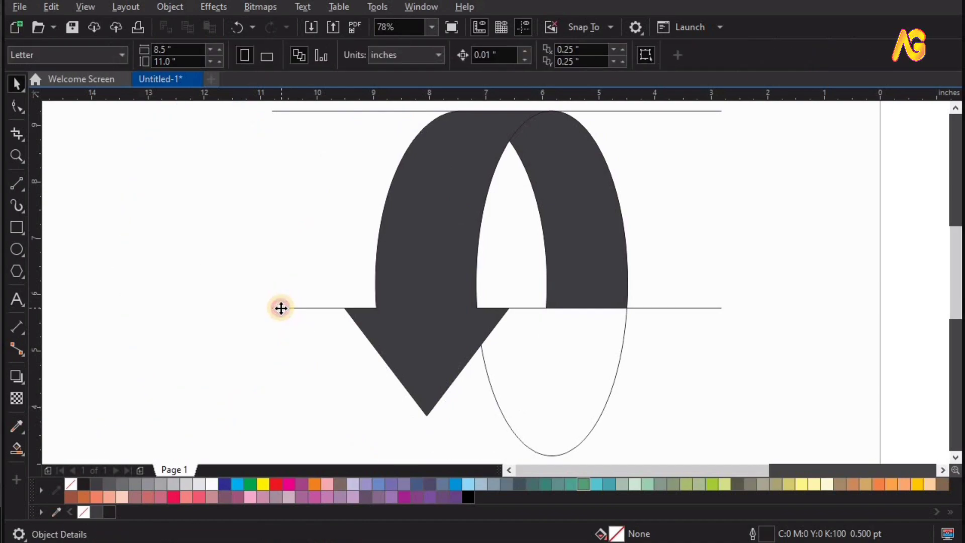
Step: Delete both horizontal construction lines
click(279, 308)
key(Delete)
click(318, 111)
key(Delete)
Step: Give the remaining ellipse a 1.5 pt yellow outline
key(F2)
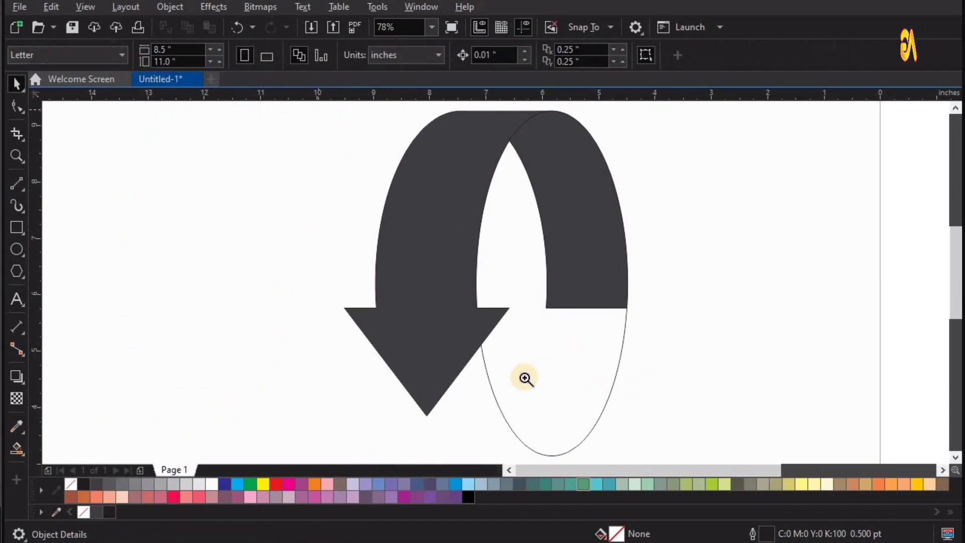
drag(791, 103, 476, 427)
click(521, 426)
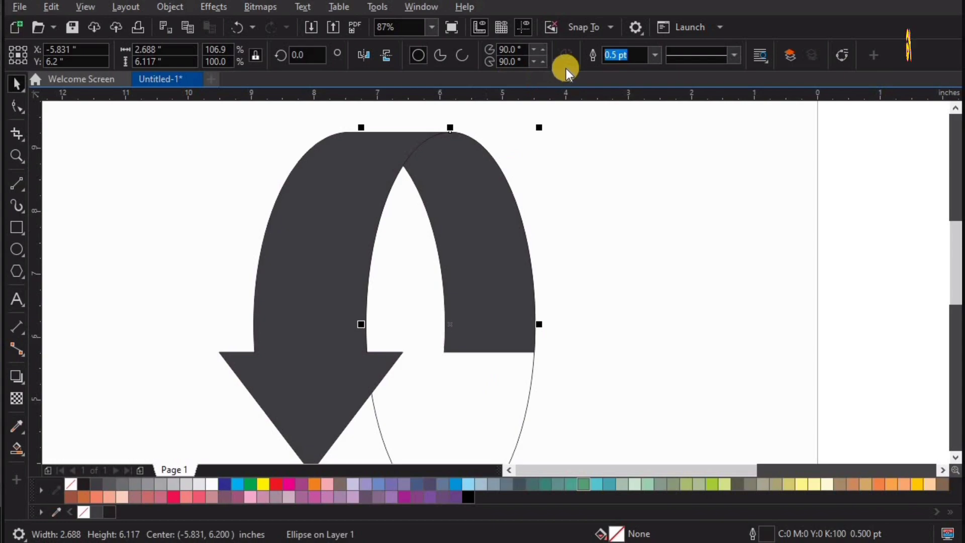
click(654, 56)
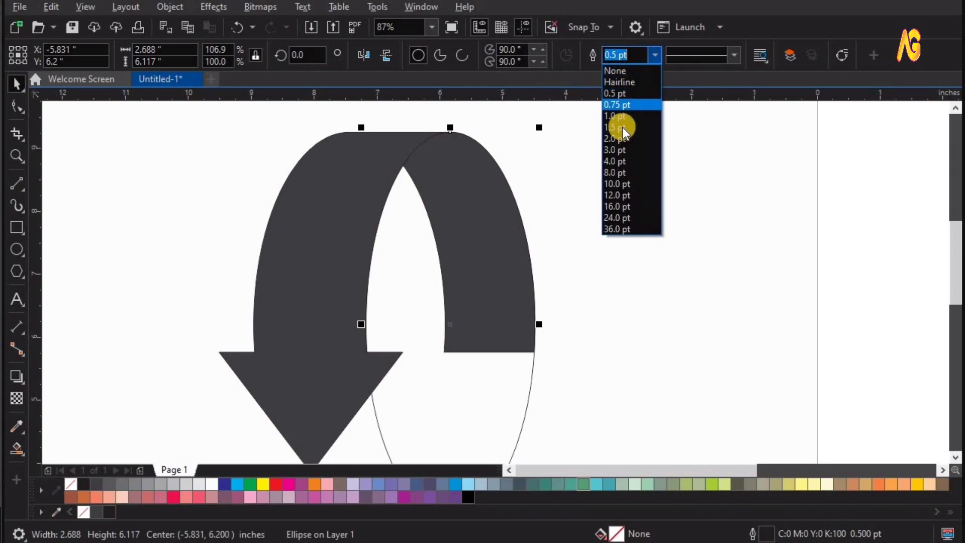
click(621, 126)
right_click(263, 484)
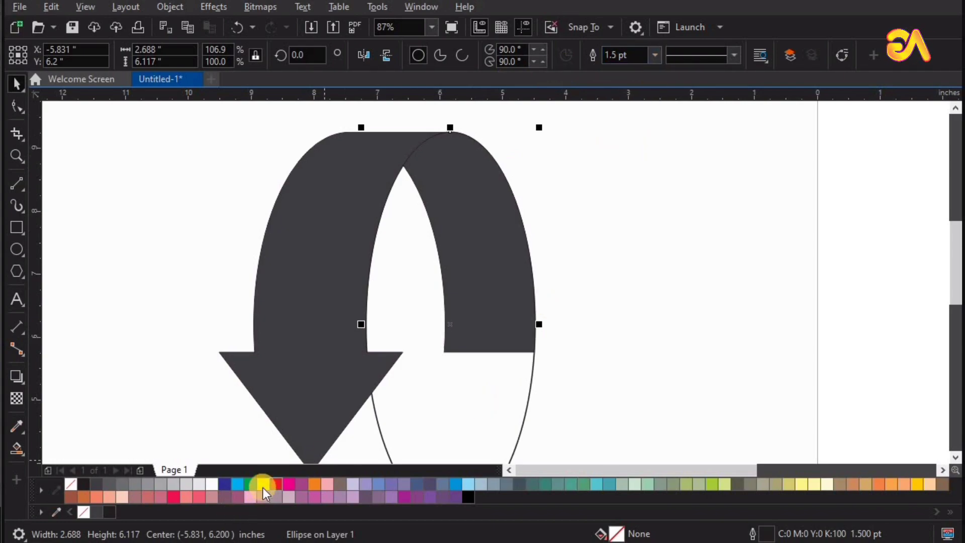
Step: Shrink the yellow ellipse to about 2.39 by 5.97 in, leaving a narrow rim inside the arch's front edge
drag(351, 375, 731, 85)
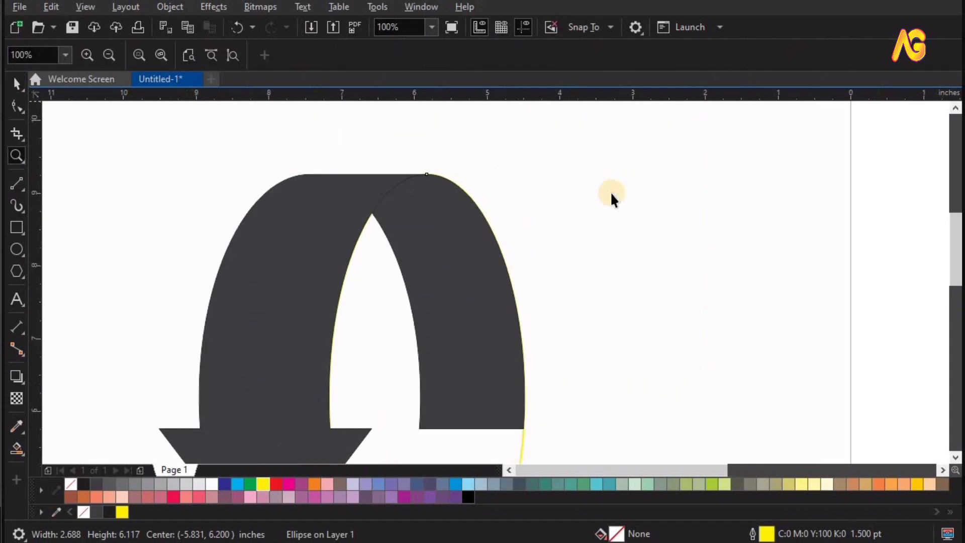
drag(528, 170, 524, 175)
key(F2)
drag(260, 142, 726, 448)
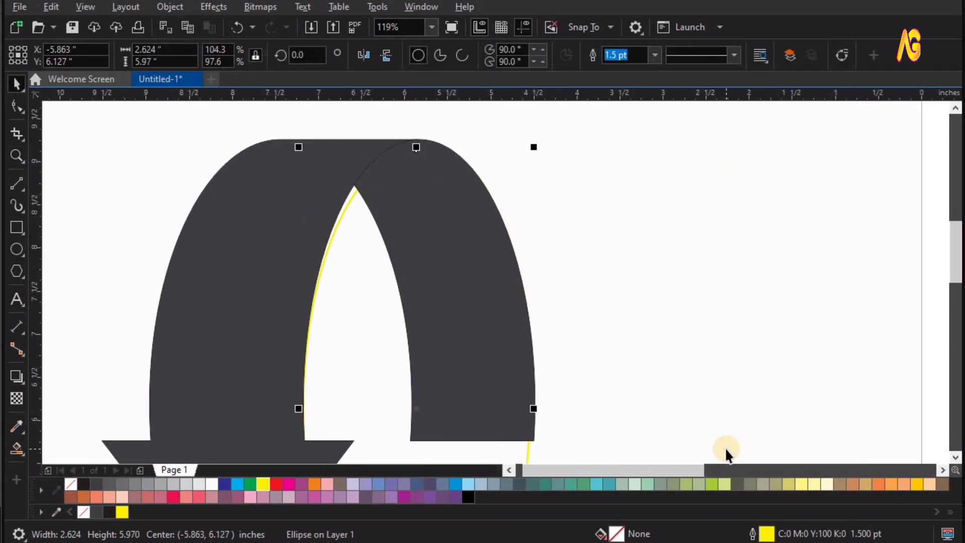
key(F2)
drag(195, 289, 533, 503)
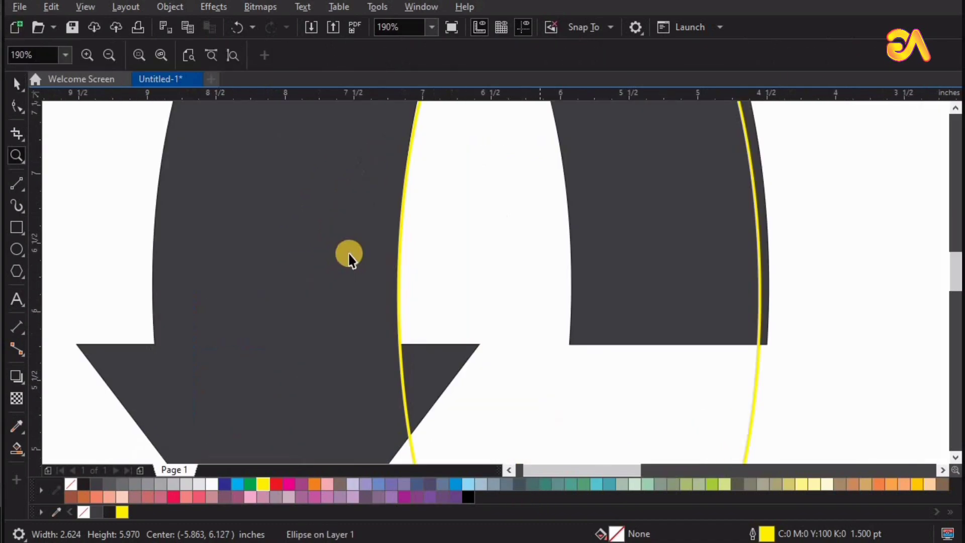
drag(410, 297, 410, 297)
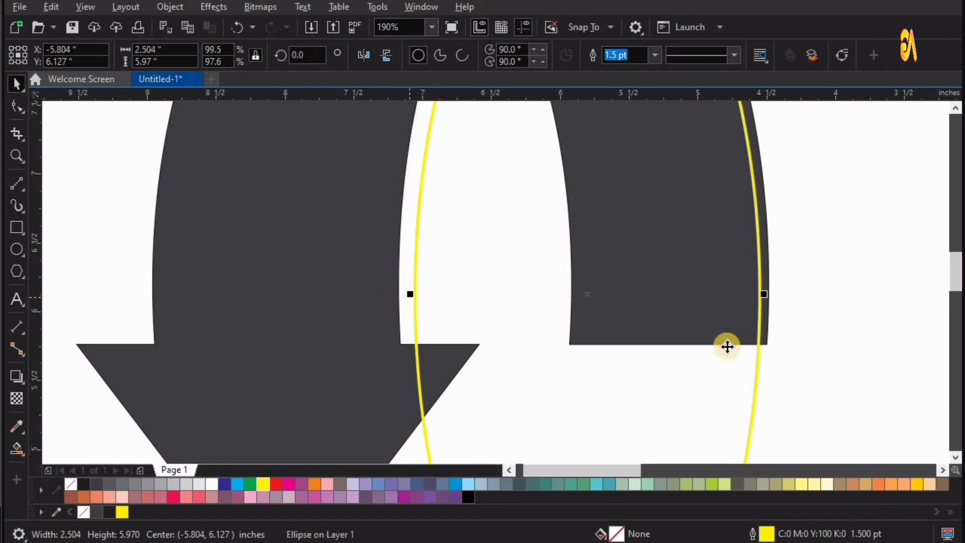
drag(758, 295, 752, 296)
scroll(447, 233, down, 4)
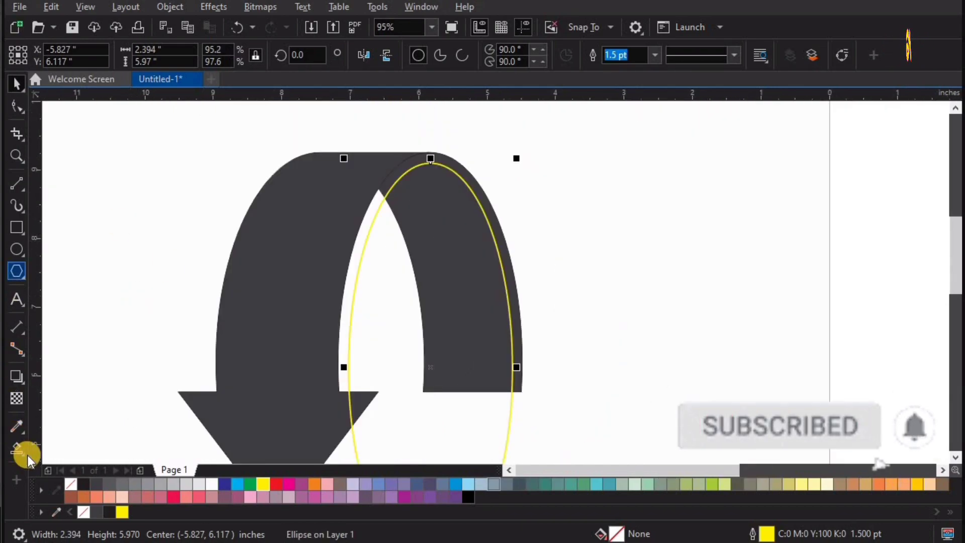
Step: Smart-fill the narrow strips between the yellow ellipse and the arch's front edge
click(28, 456)
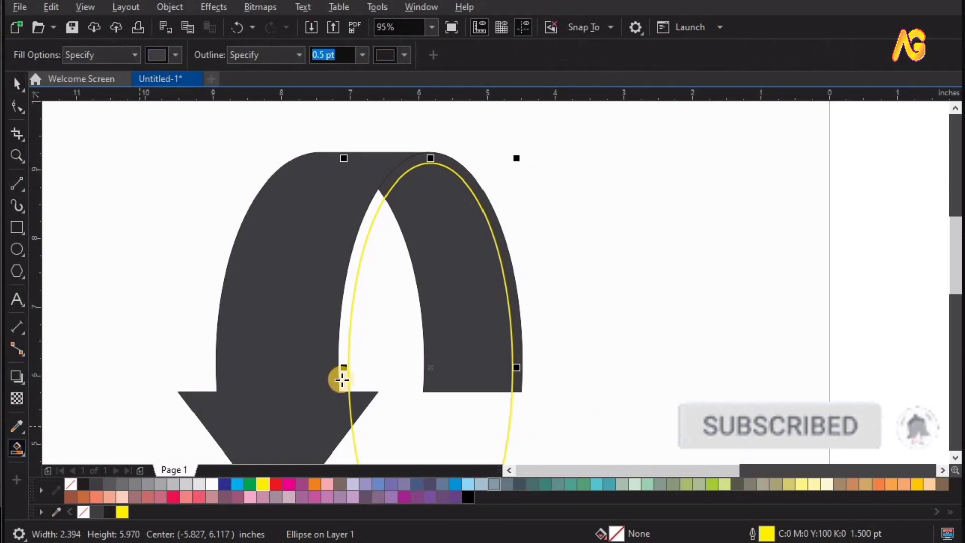
click(344, 380)
click(399, 171)
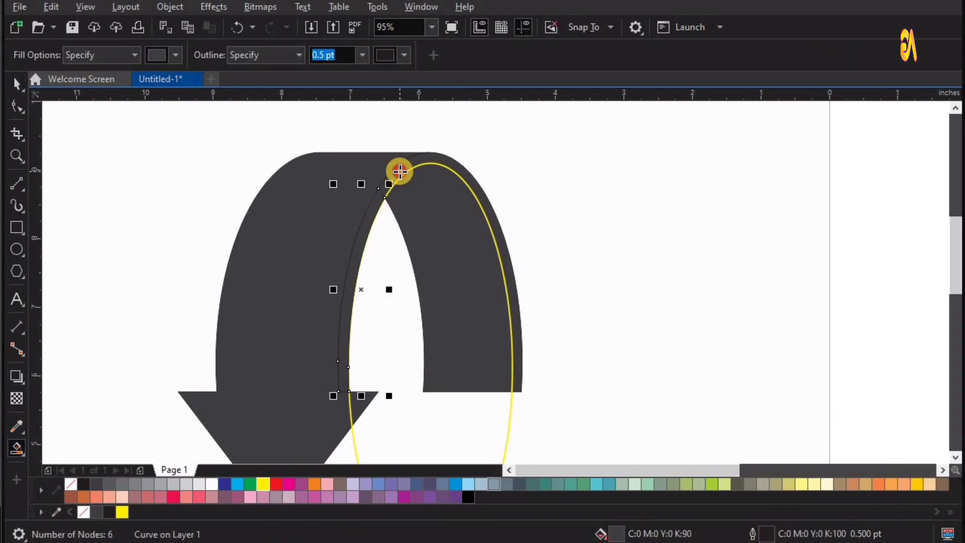
Step: Weld the two narrow strips into one rim shape and fill it with blue
key(space)
shift+click(375, 207)
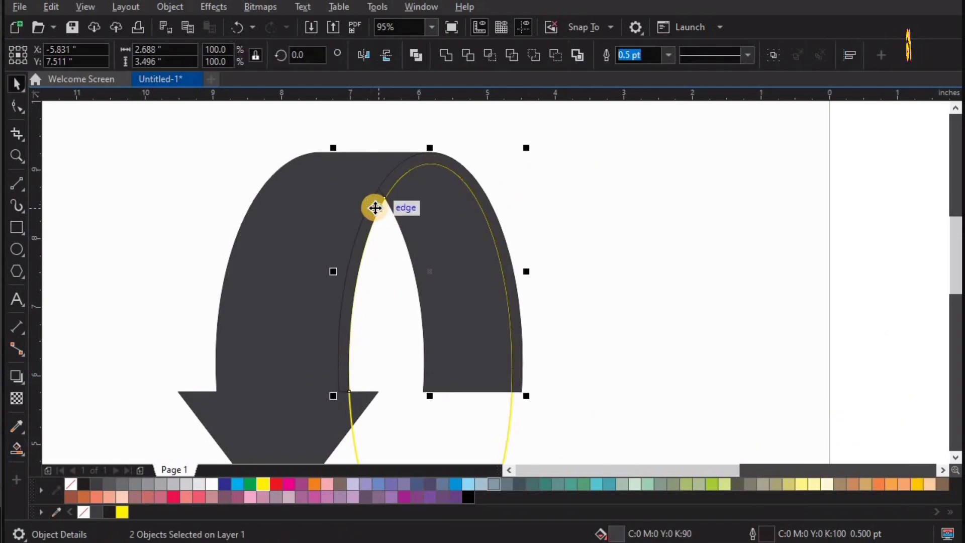
drag(375, 207, 496, 207)
key(ctrl+z)
click(446, 56)
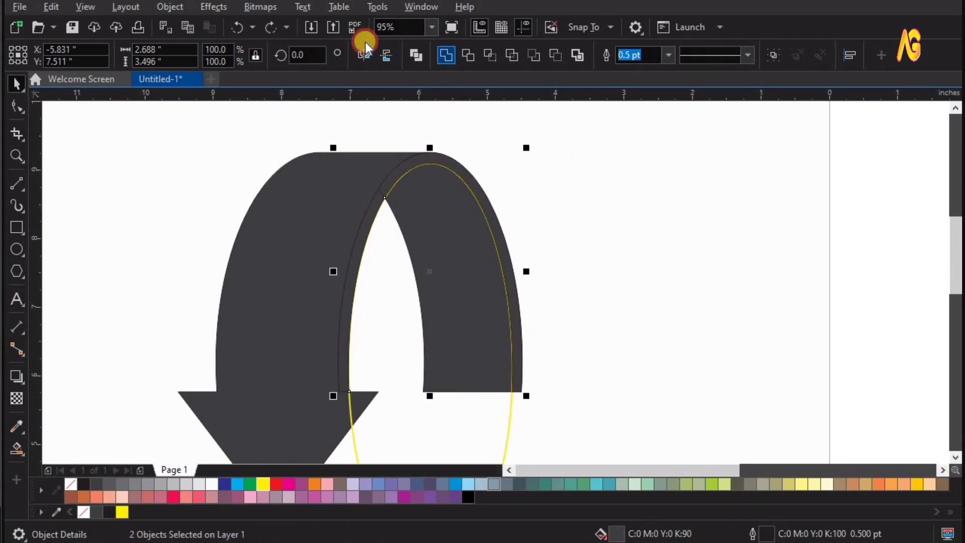
click(225, 485)
click(614, 430)
drag(510, 413, 551, 411)
key(Delete)
key(ctrl+z)
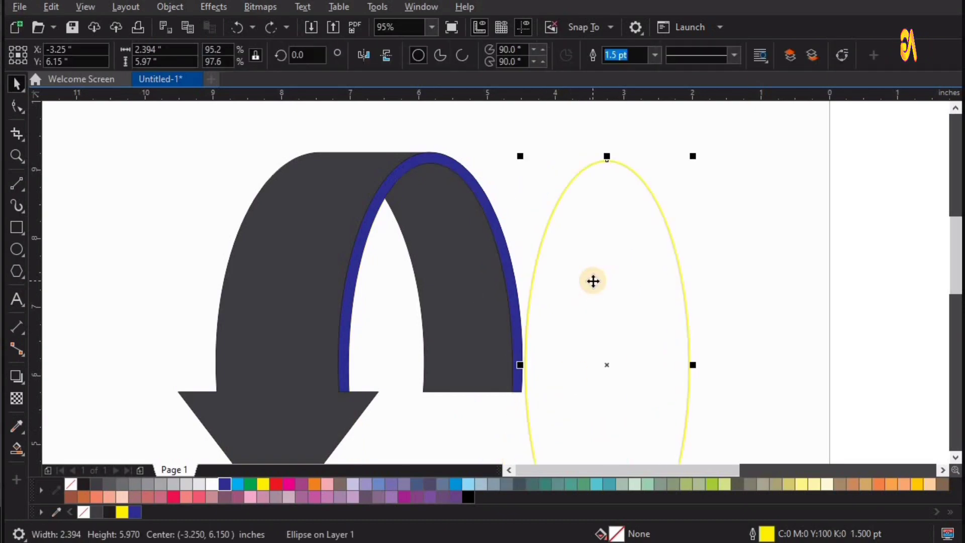
key(ctrl+z)
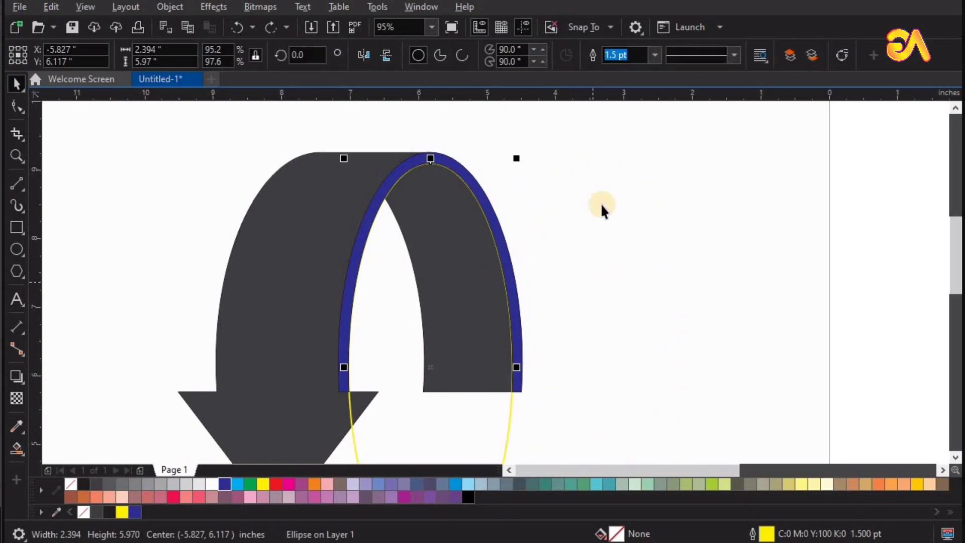
Step: Set the document's primary color mode to RGB in the color management settings
click(380, 9)
click(474, 126)
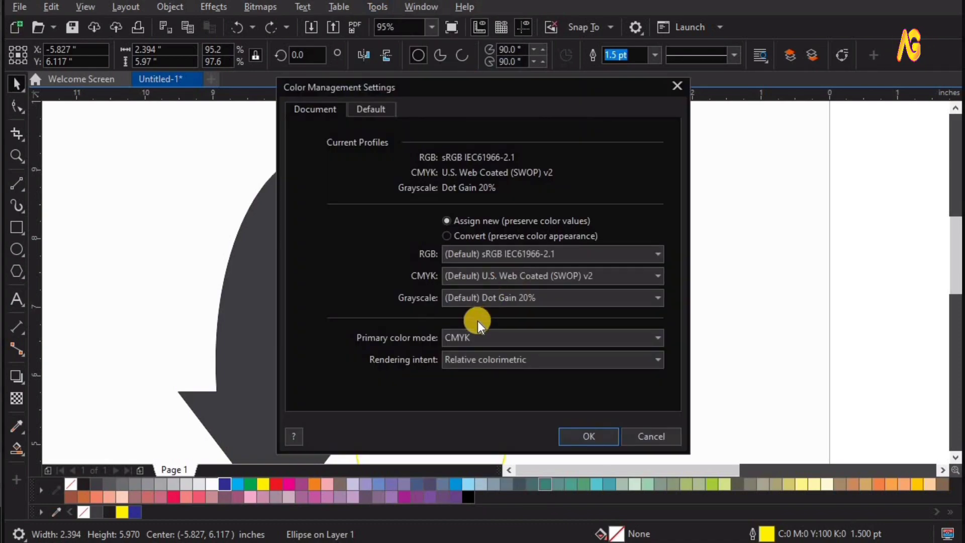
click(468, 336)
click(459, 356)
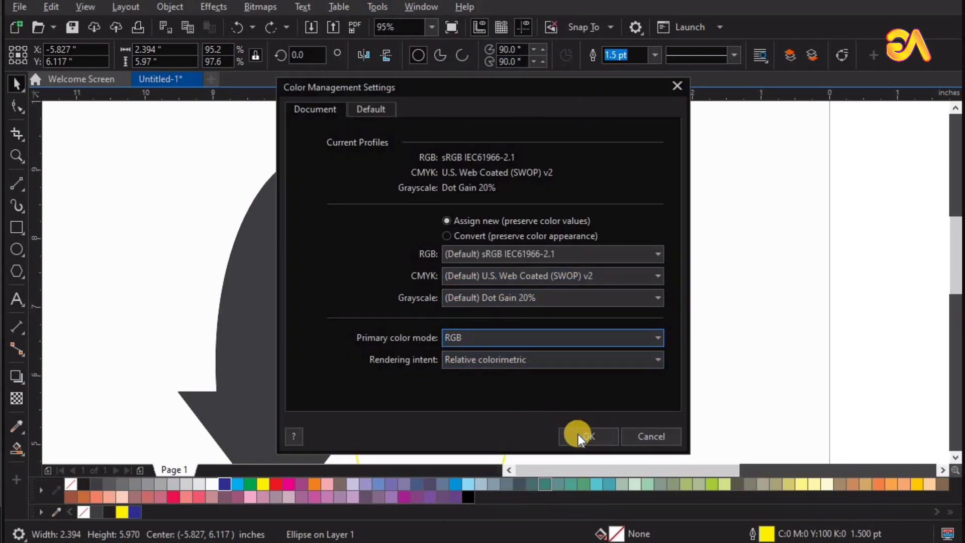
click(632, 431)
Step: Delete the yellow construction ellipse from the arch
click(795, 310)
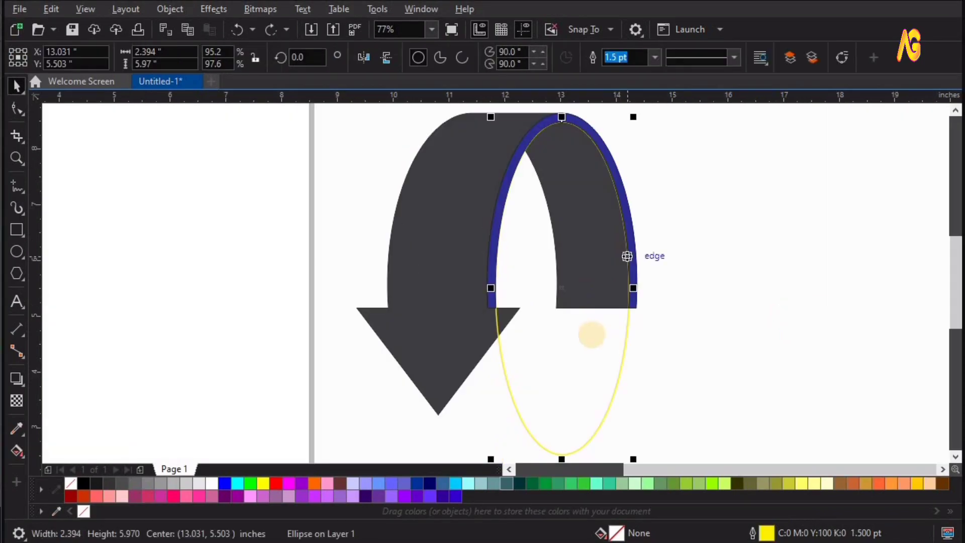
drag(587, 336, 739, 335)
key(Delete)
drag(590, 274, 667, 318)
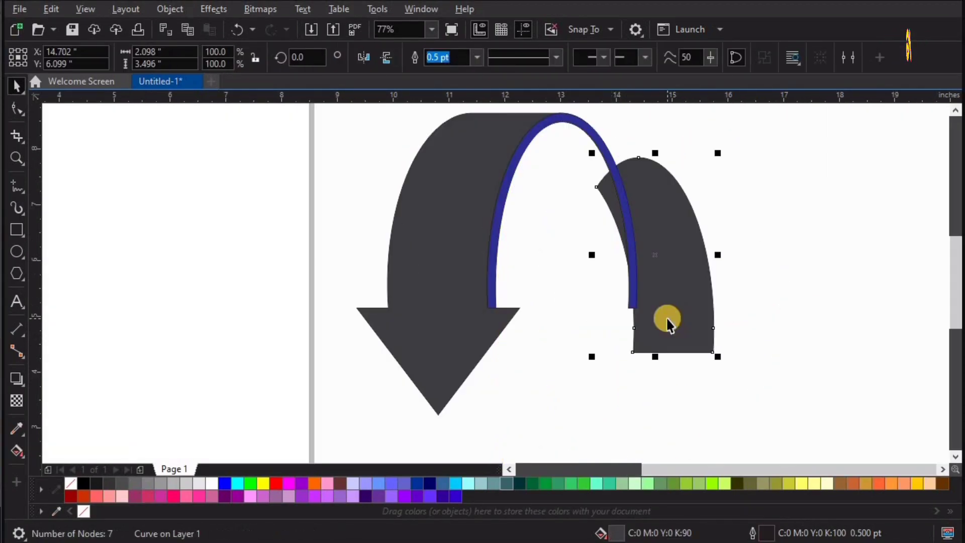
key(ctrl+z)
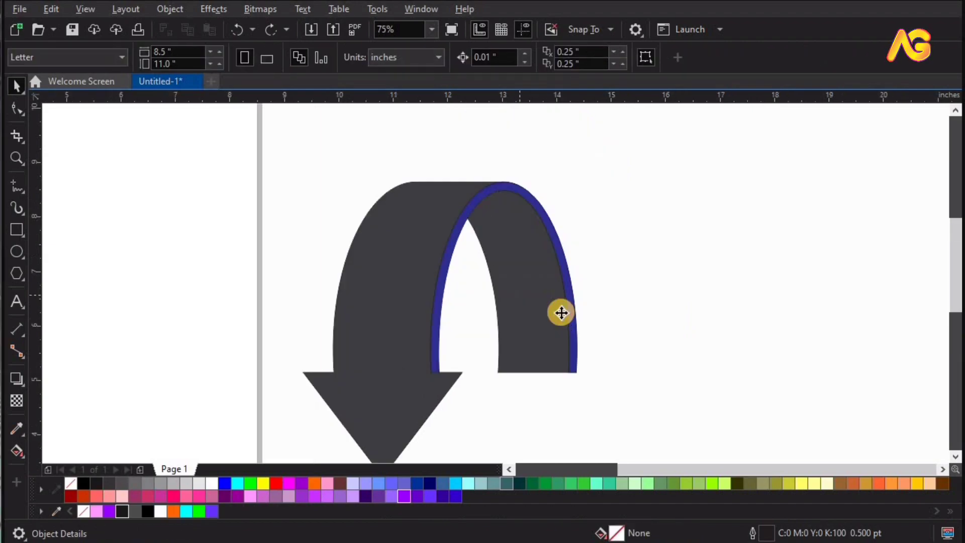
click(560, 312)
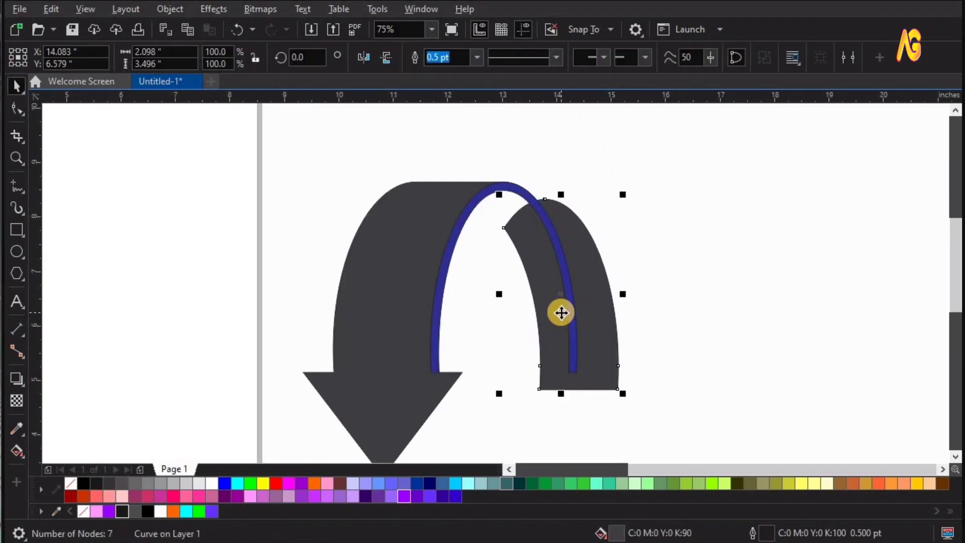
key(ctrl+z)
Step: Fill the inner rear band and the front arrow band with purple #9900FF
shift+click(394, 266)
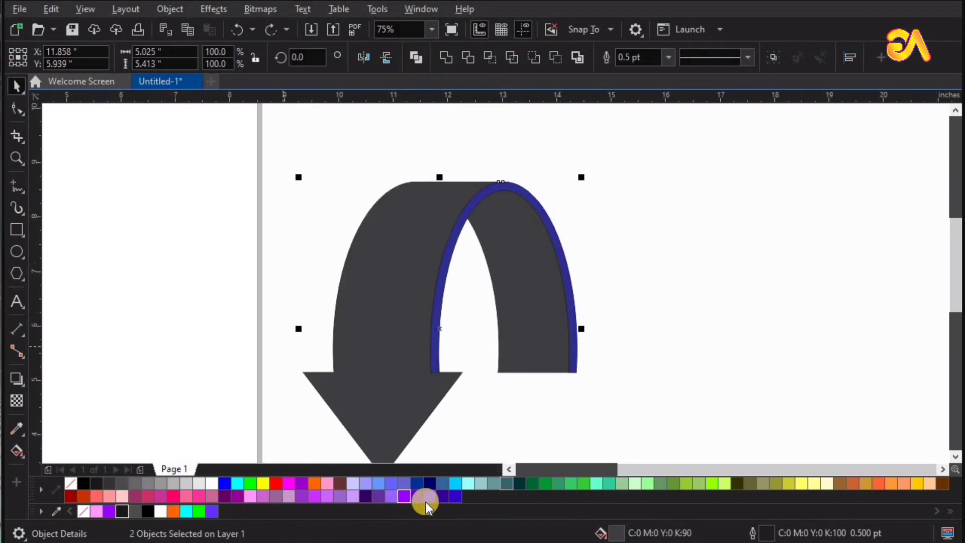
click(403, 497)
Step: Apply a linear fountain fill to the inner rear band, from purple at mid-height to white just above the arch's top
key(F2)
drag(275, 152, 703, 443)
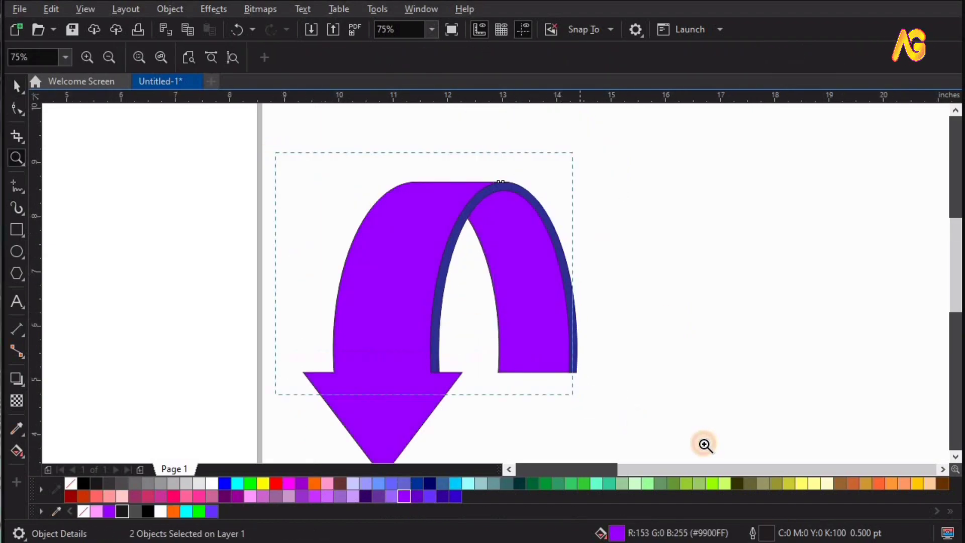
key(Escape)
click(572, 320)
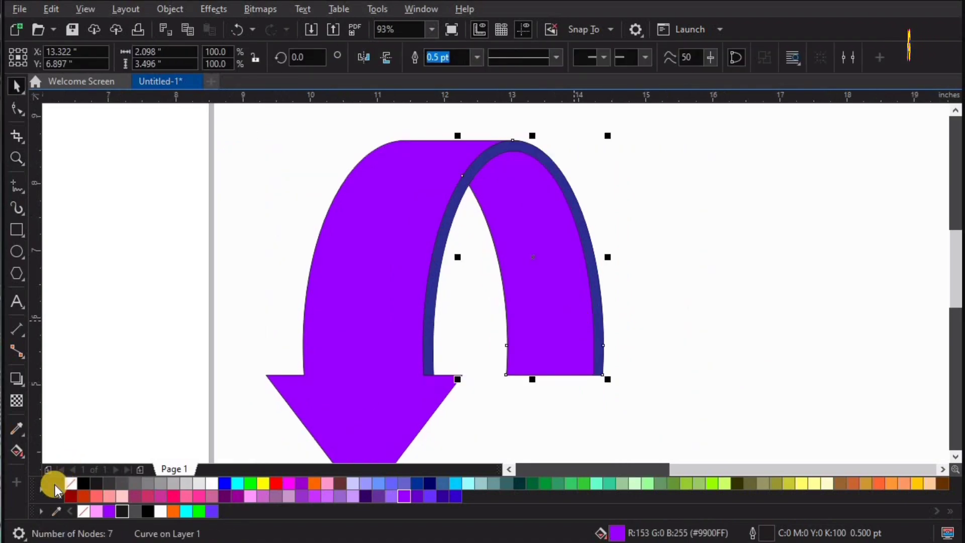
click(17, 451)
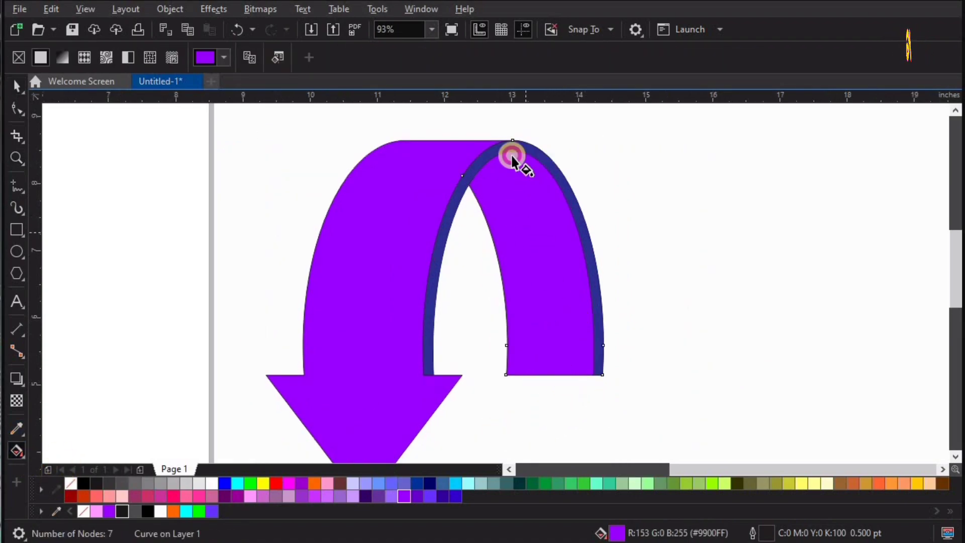
drag(493, 115, 491, 110)
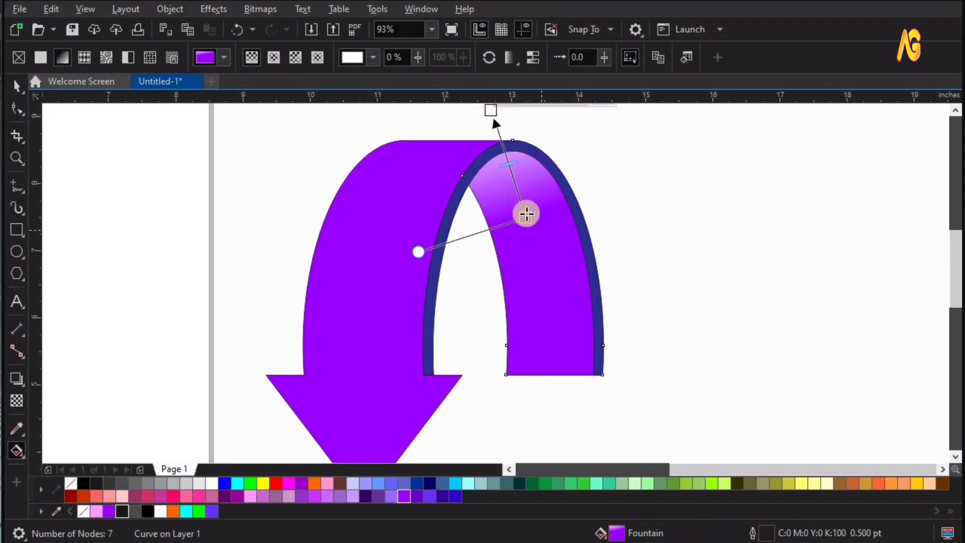
drag(525, 217, 535, 238)
Step: Change the inner band gradient's end colour to near-black and move its purple start point slightly lower
click(491, 111)
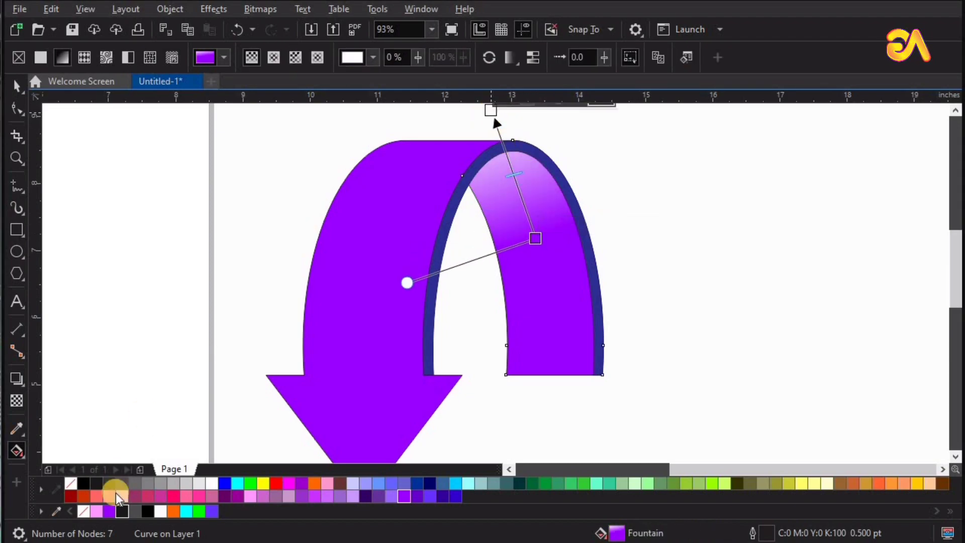
click(119, 514)
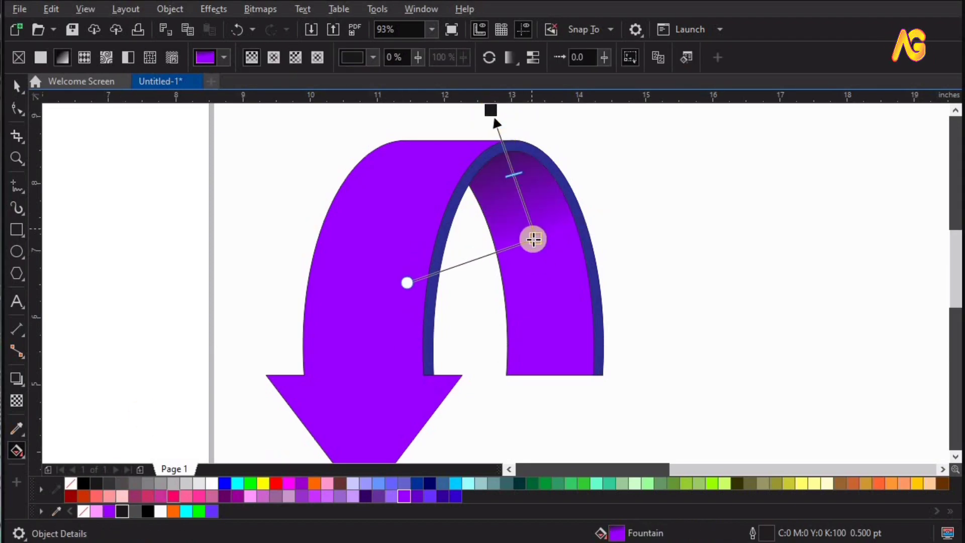
mouse_move(533, 240)
mouse_down()
mouse_move(543, 270)
mouse_move(532, 257)
mouse_up()
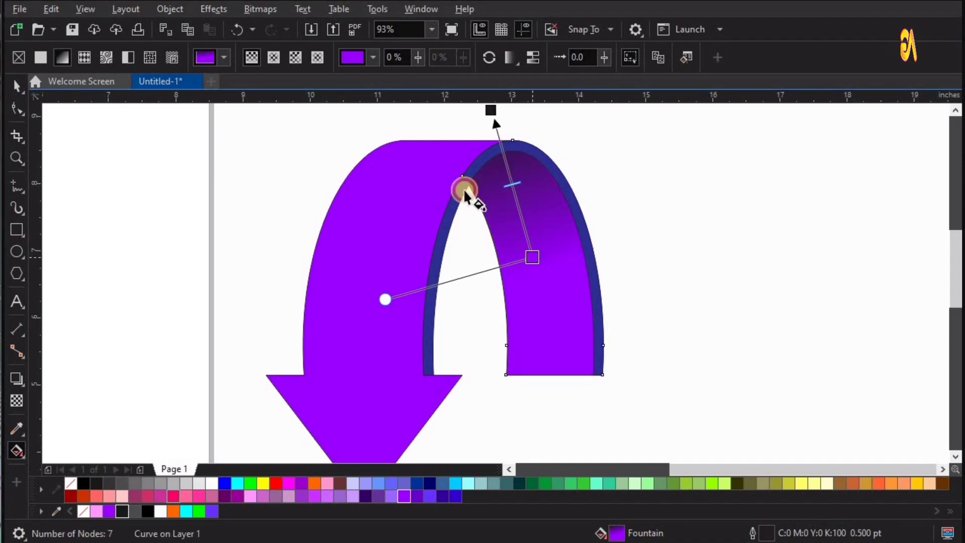
key(space)
Step: Apply a linear fountain fill to the front arrow band, from purple below the bend to white above its top edge
scroll(436, 178, down, 2)
key(F2)
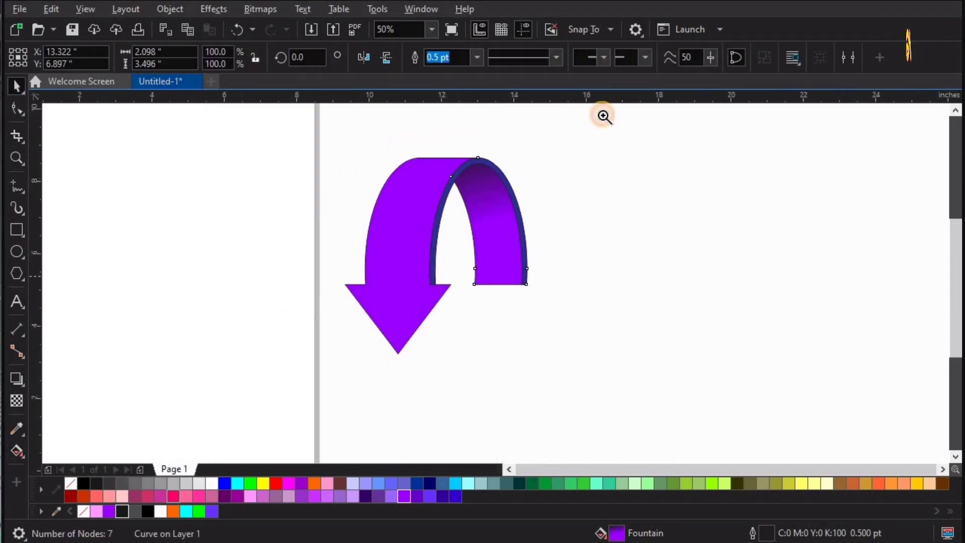
drag(602, 115, 304, 301)
click(430, 211)
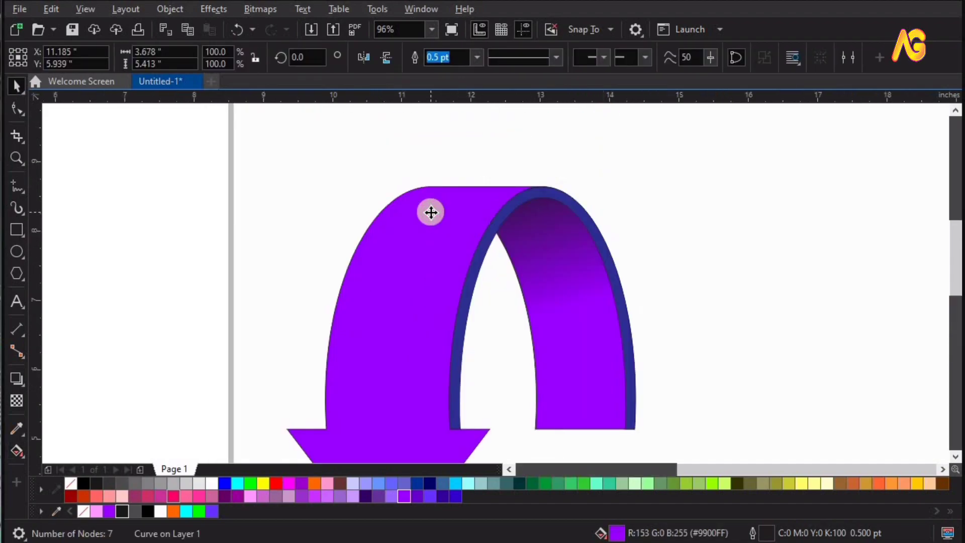
click(17, 450)
drag(448, 210, 482, 165)
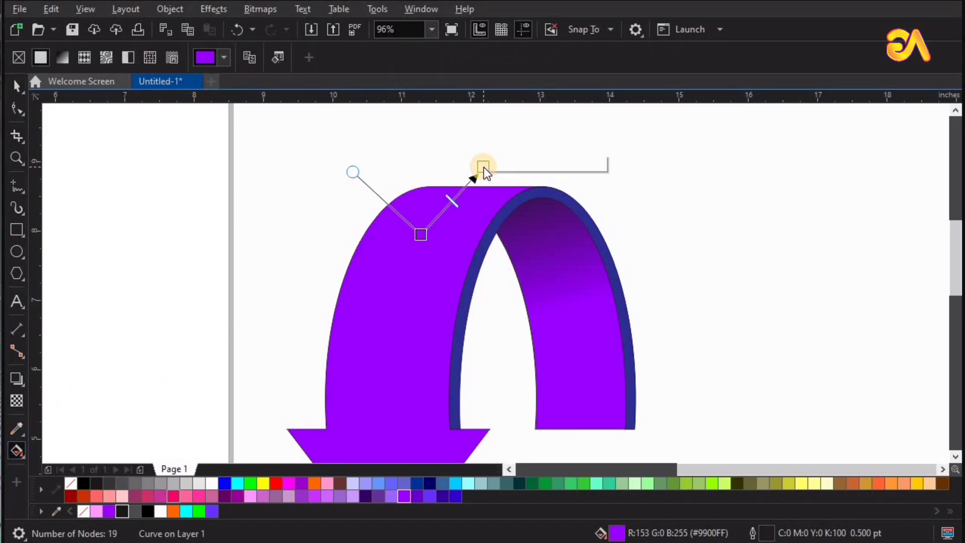
drag(421, 234, 433, 265)
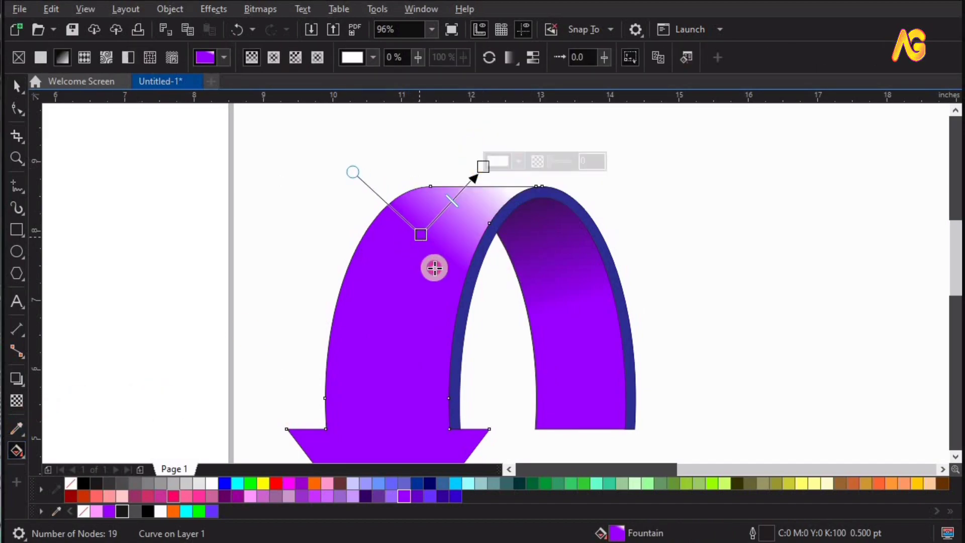
drag(483, 166, 469, 154)
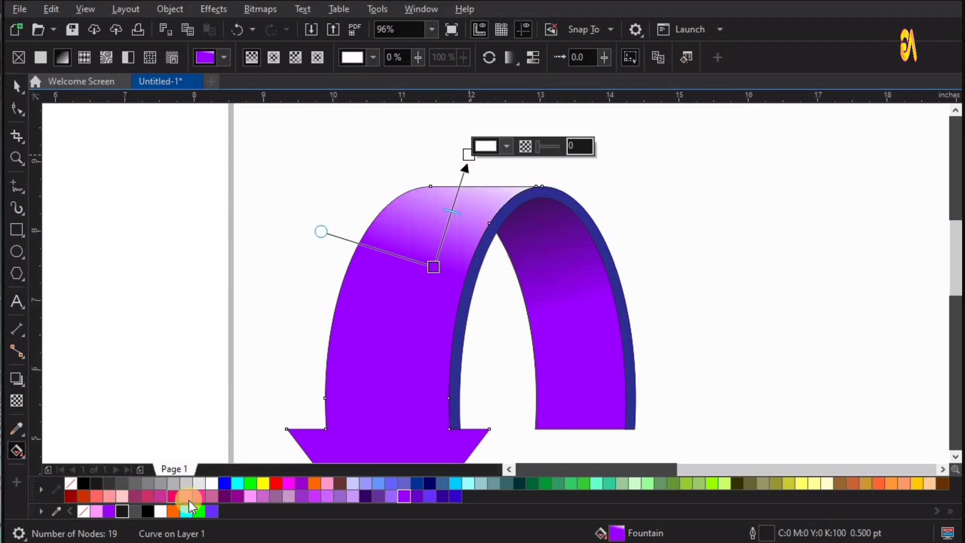
Step: Change the arrow band gradient's end colour to near-black, then adjust its start point and angle so the shading follows the bend
click(122, 511)
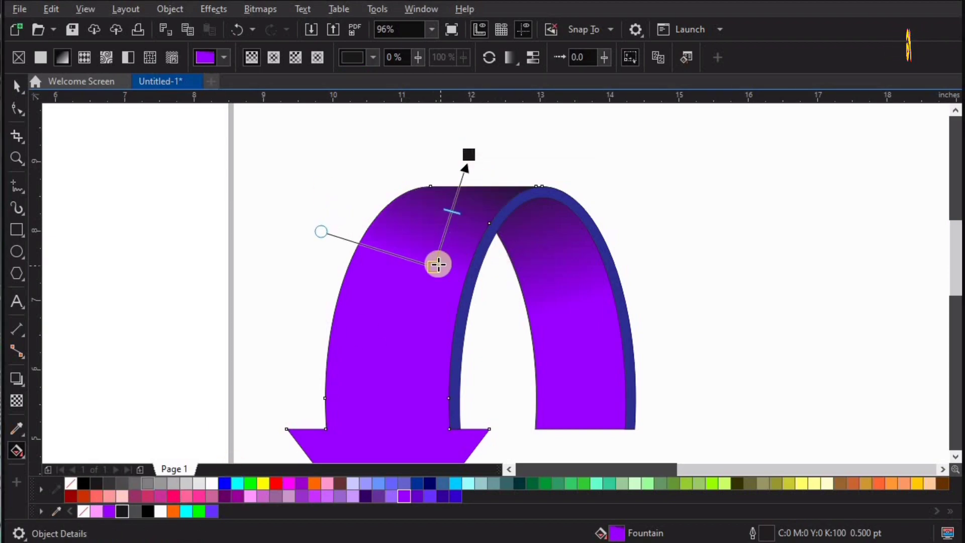
drag(435, 265, 452, 254)
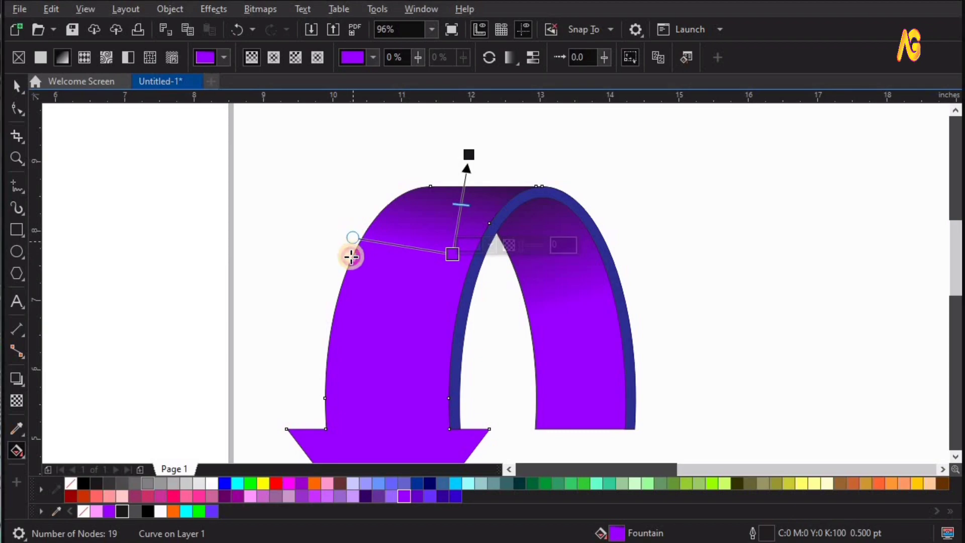
mouse_move(353, 238)
mouse_down()
mouse_move(351, 257)
mouse_move(345, 247)
mouse_up()
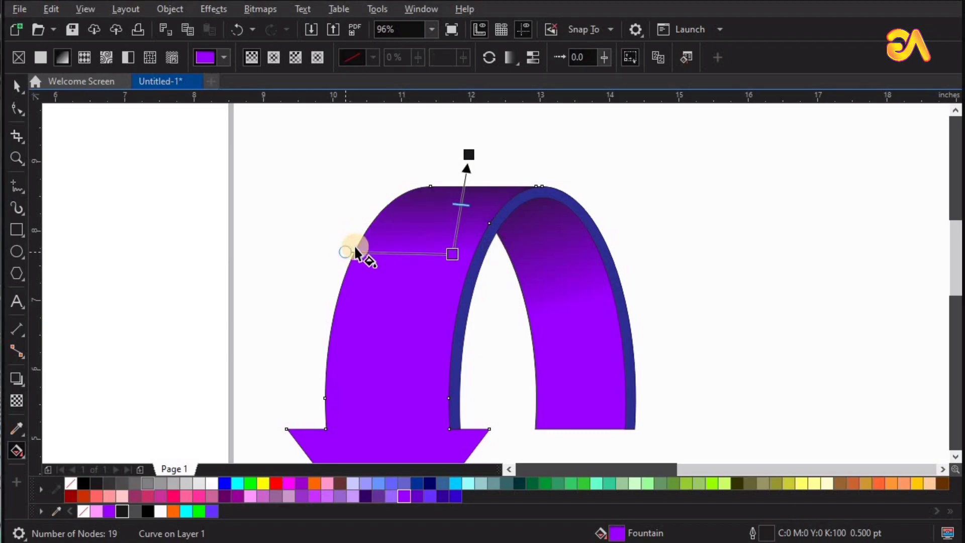
key(space)
Step: Fill the blue front rim with the same purple, #9900FF, leaving the rim in its original position
click(647, 222)
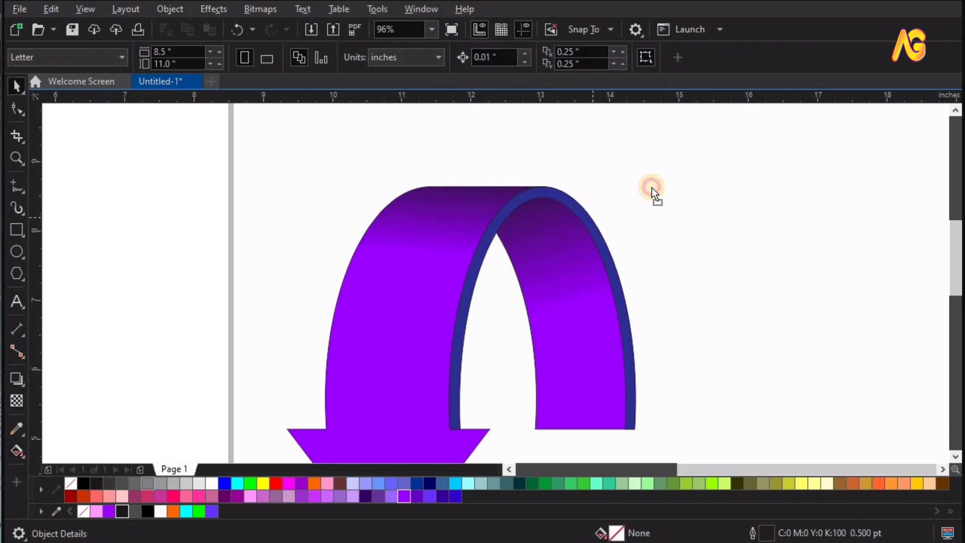
drag(592, 217, 652, 188)
key(ctrl+z)
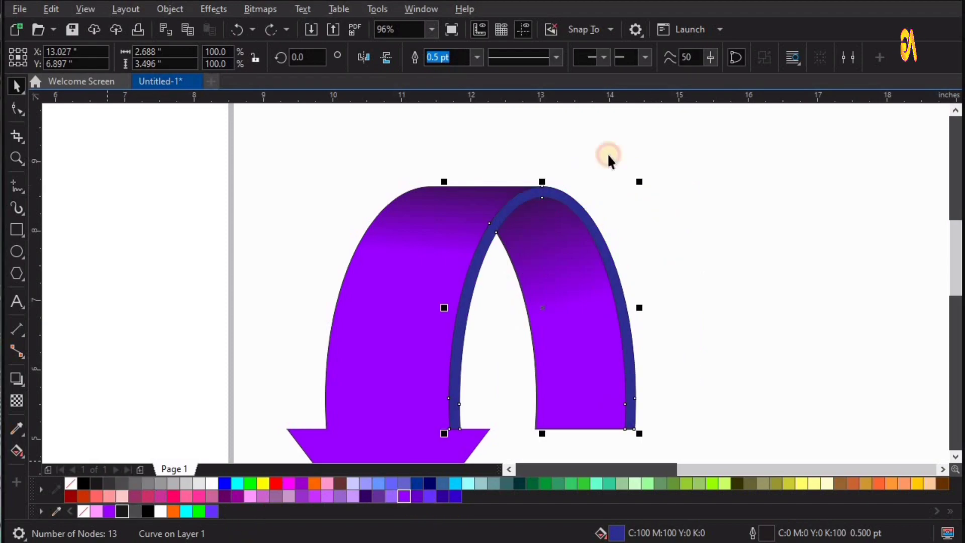
click(109, 511)
Step: Give the front rim a vertical fountain fill from purple near the arch's top to near-black below its ends
key(F2)
drag(398, 137, 760, 486)
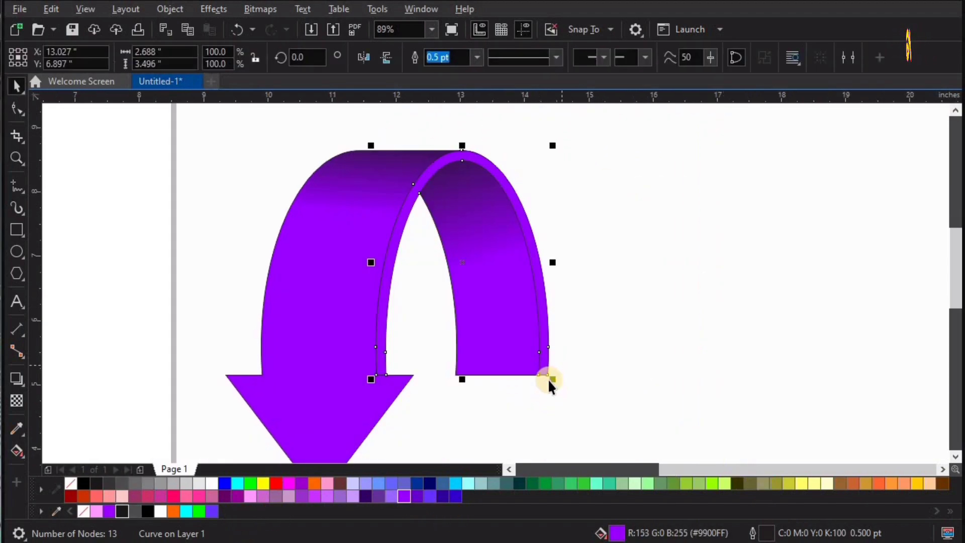
key(g)
drag(455, 150, 455, 444)
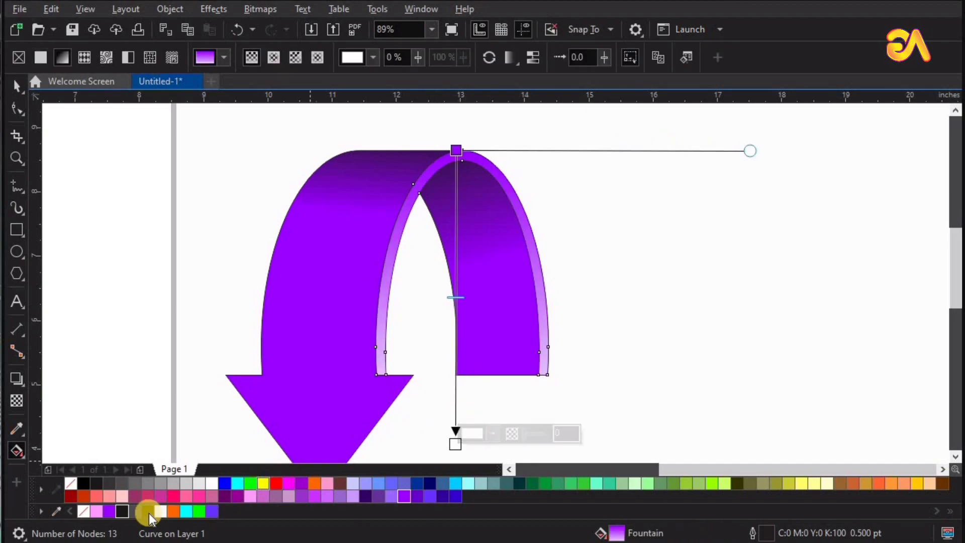
drag(127, 512, 455, 444)
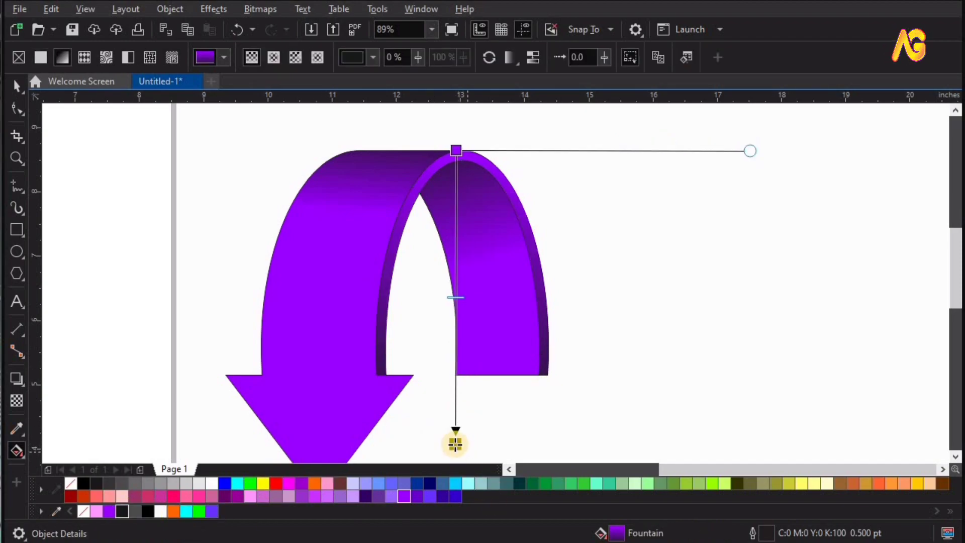
drag(456, 151, 453, 207)
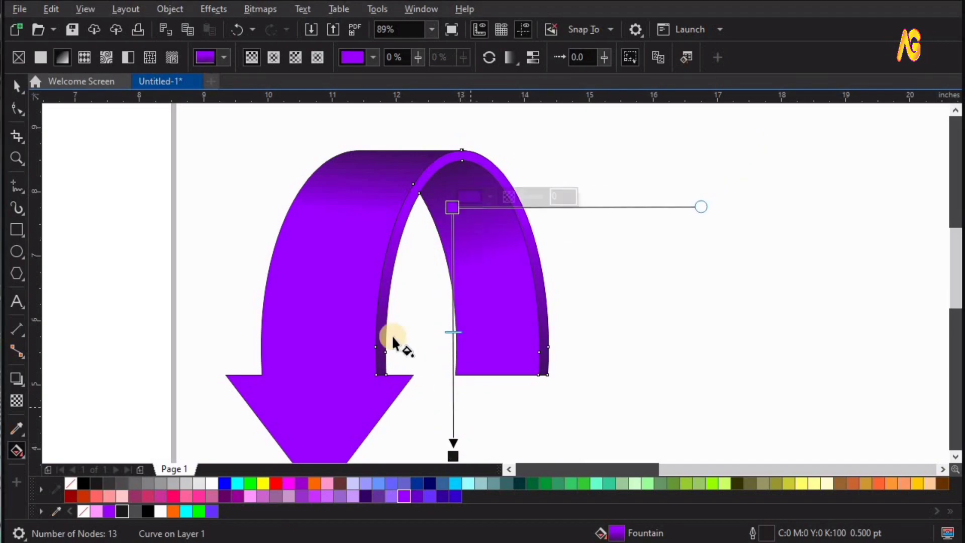
Step: Soften the rim's shading by moving the gradient's near-black end point farther below the arch, then deselect the rim
scroll(391, 336, down, 2)
key(z)
drag(270, 243, 681, 534)
key(g)
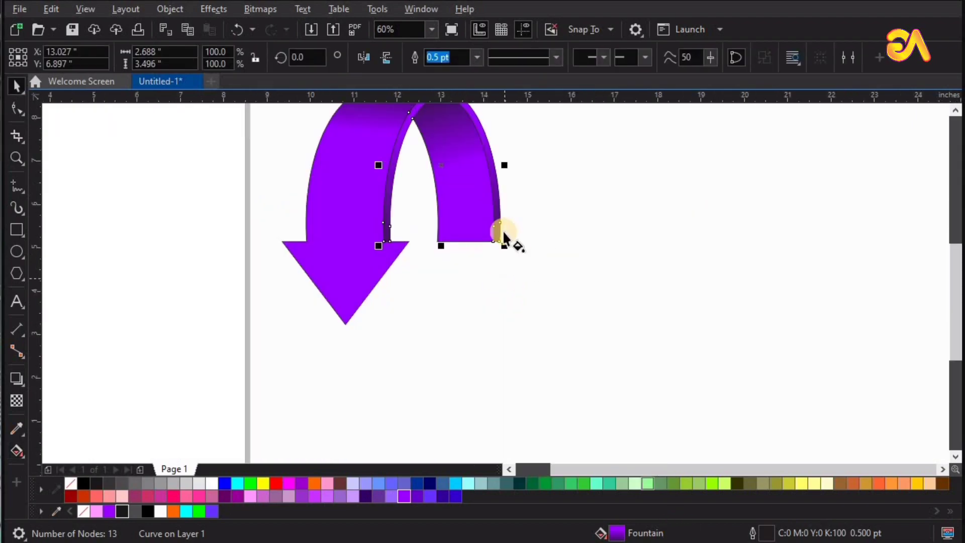
drag(436, 296, 438, 347)
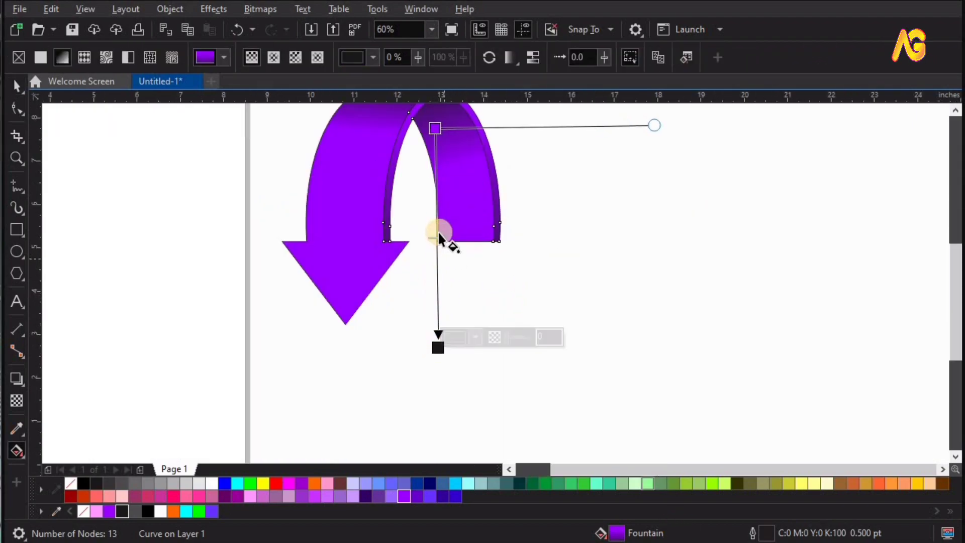
drag(438, 236, 438, 245)
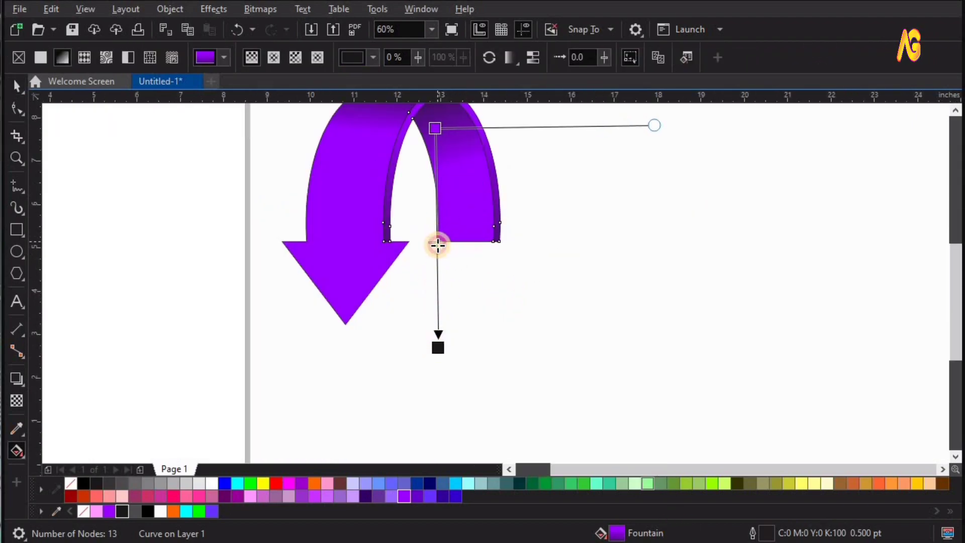
key(space)
click(614, 304)
Step: Try removing the outline from all three arrow shapes
key(F4)
key(ctrl+a)
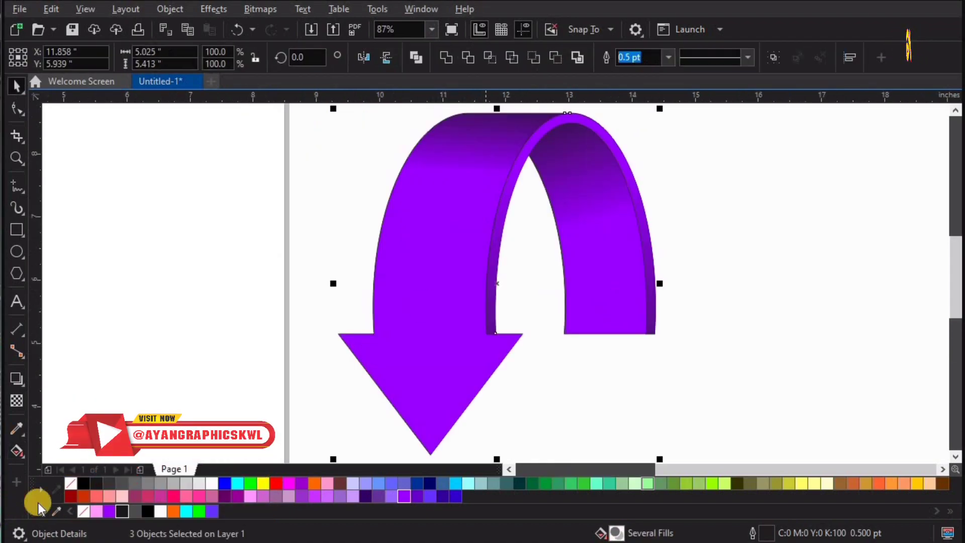
right_click(70, 484)
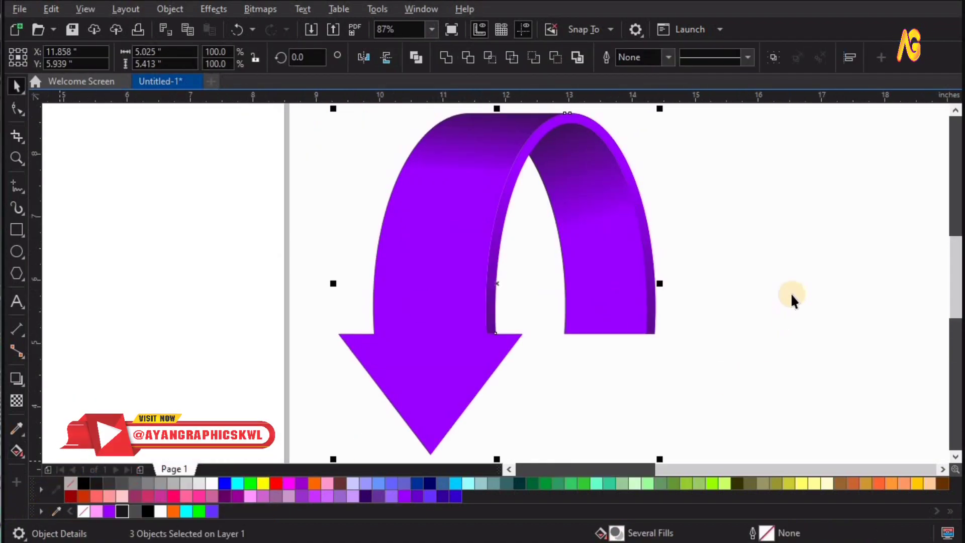
key(ctrl+z)
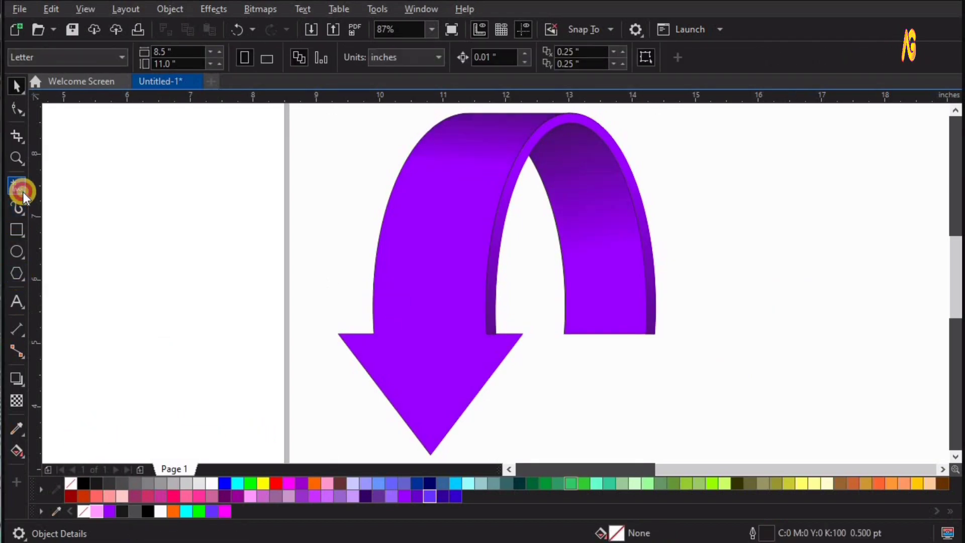
Step: Draw a two-point line about 1.7 by 1.52 inches, from the front band's left edge to the node where the rim meets the arrowhead
click(23, 192)
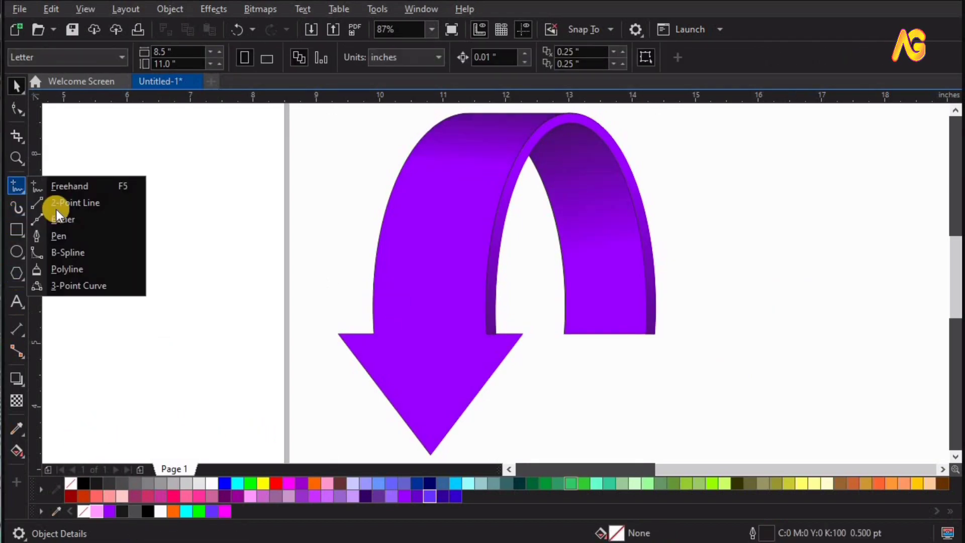
click(65, 204)
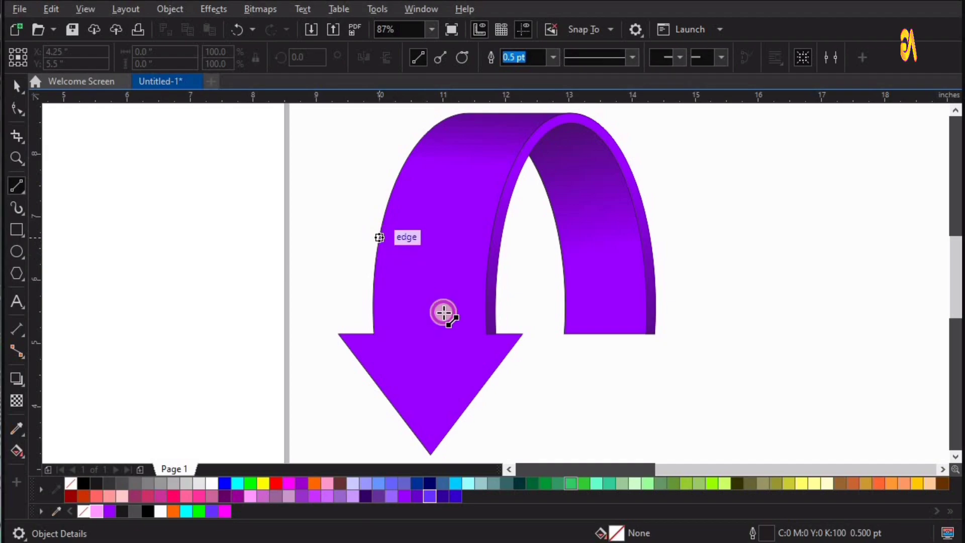
drag(379, 237, 483, 334)
key(z)
drag(368, 118, 597, 449)
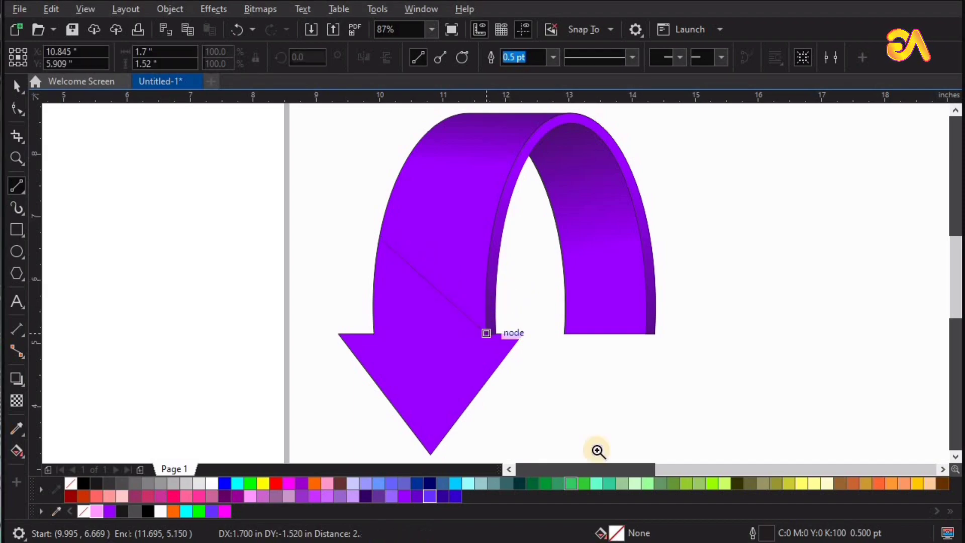
Step: Bend the diagonal line into a smooth S-curve, moving its upper end higher along the front band's left edge
click(10, 103)
drag(320, 191, 575, 412)
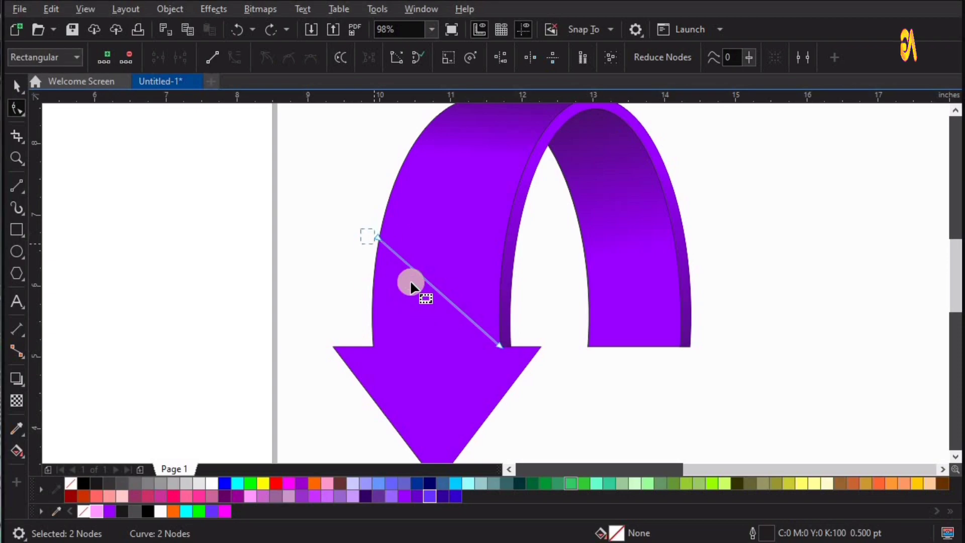
drag(410, 281, 370, 330)
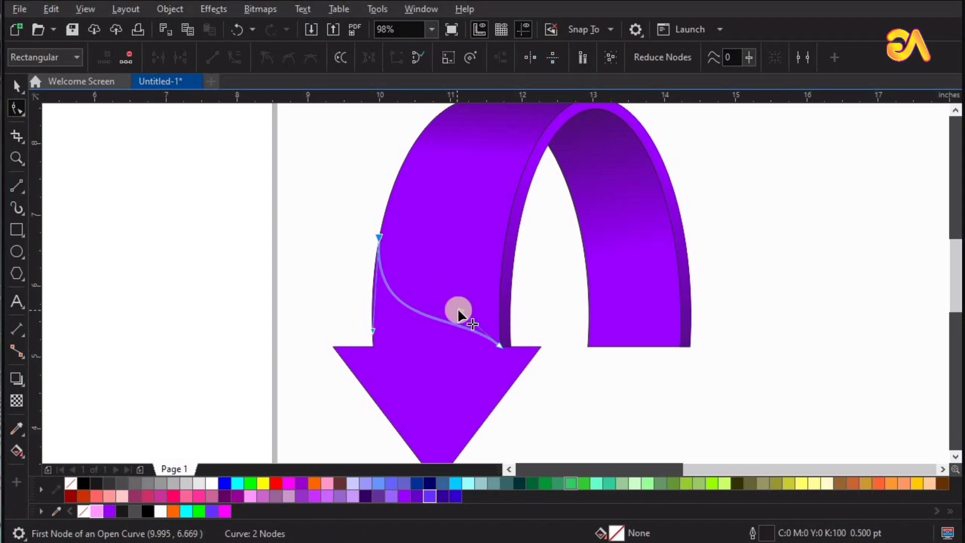
drag(457, 308, 501, 257)
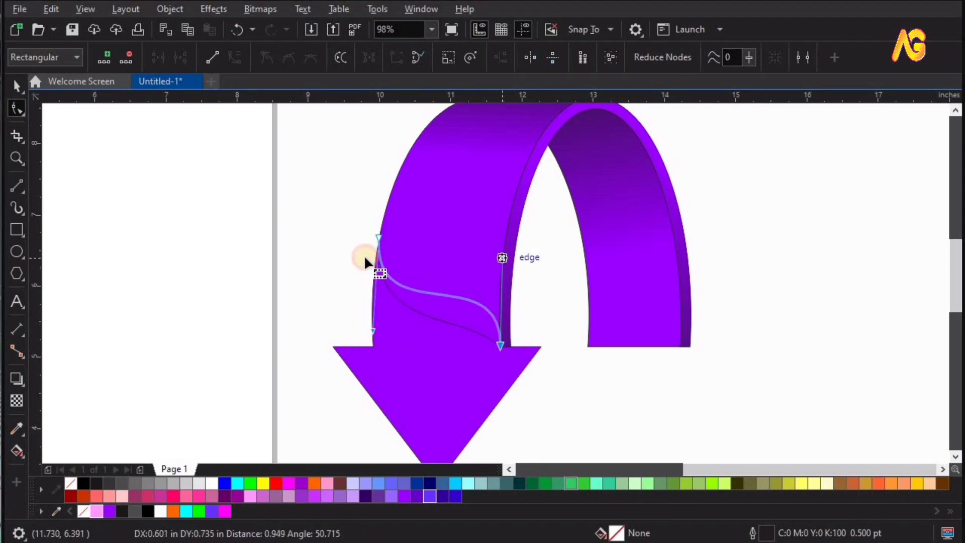
drag(377, 237, 384, 208)
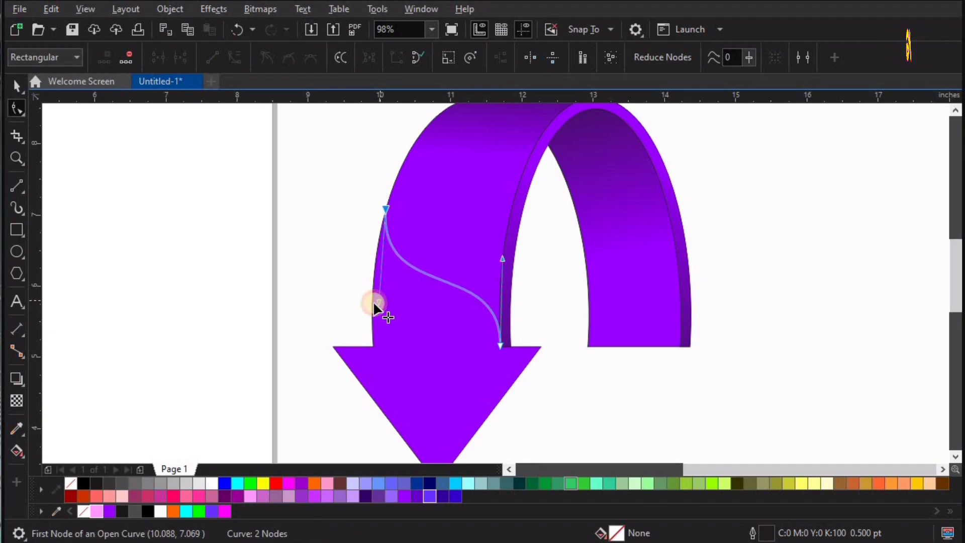
drag(378, 301, 371, 310)
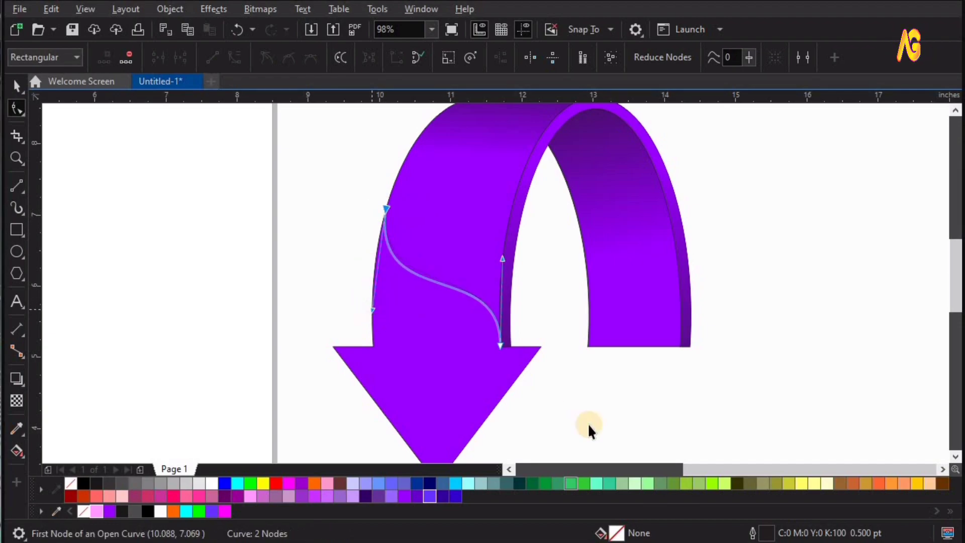
Step: Smart Fill the area below the S-curve, including the arrowhead, as a new shape and colour it Deep Azure, #6633FF
key(space)
key(z)
click(291, 317)
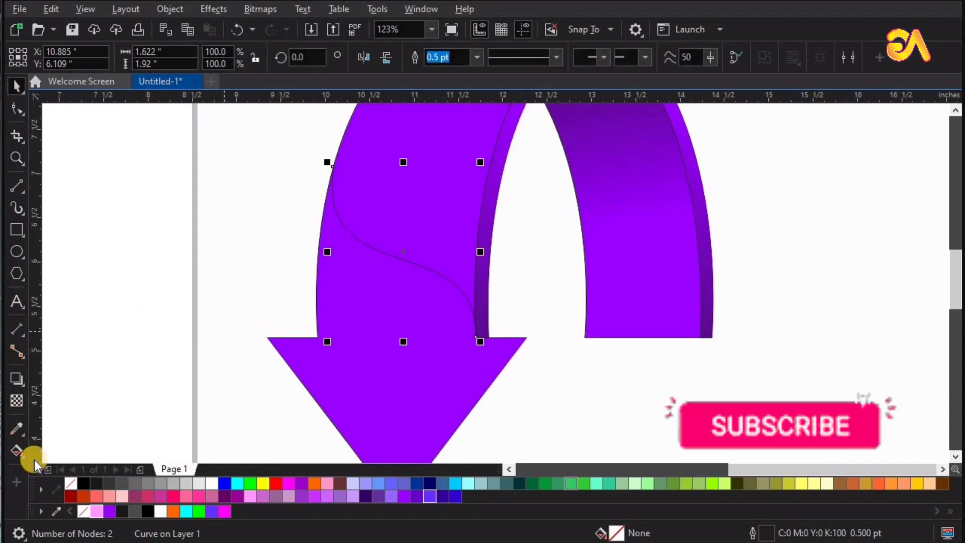
click(22, 454)
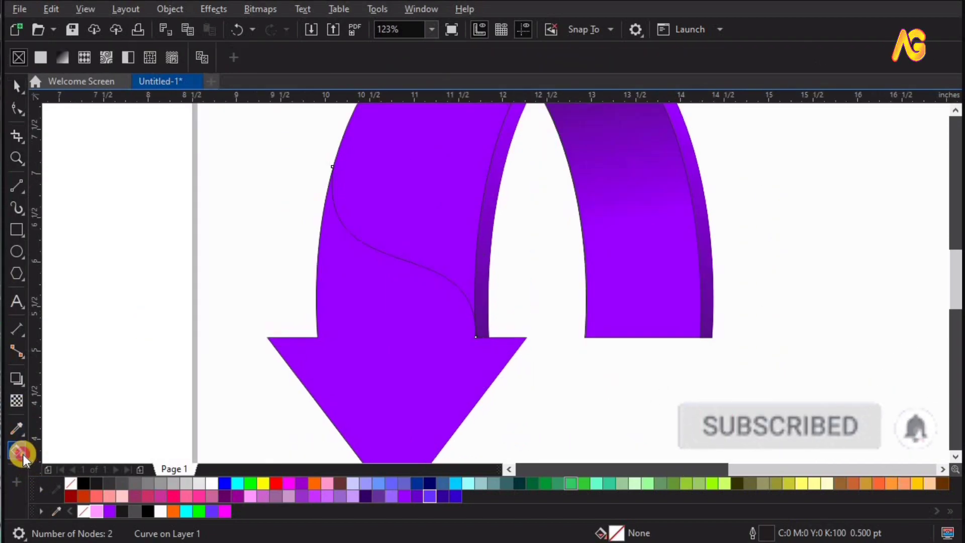
click(22, 457)
click(62, 467)
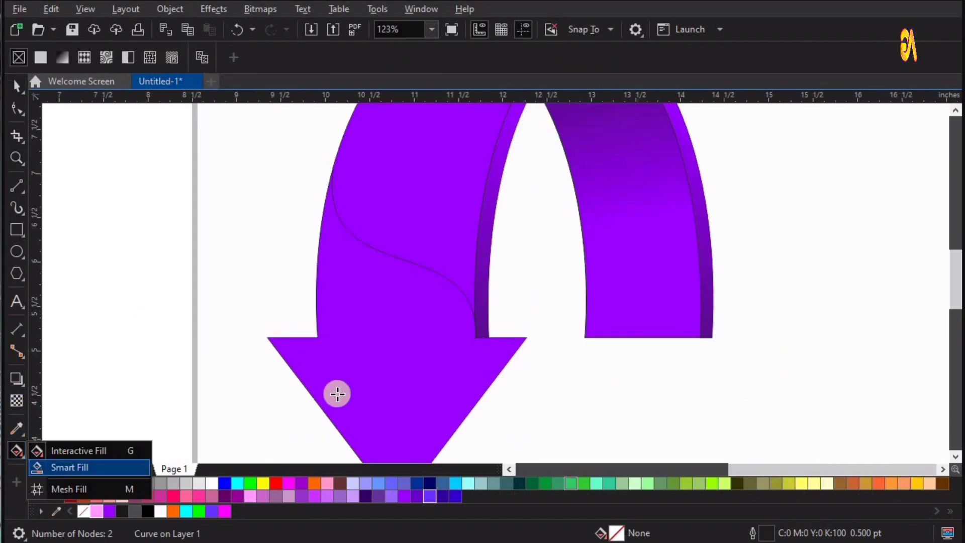
click(346, 391)
key(space)
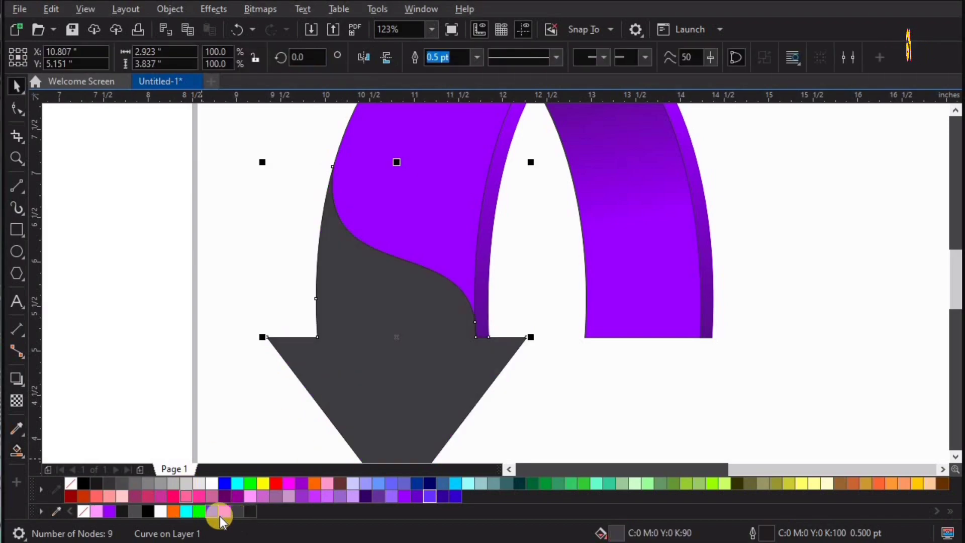
click(213, 513)
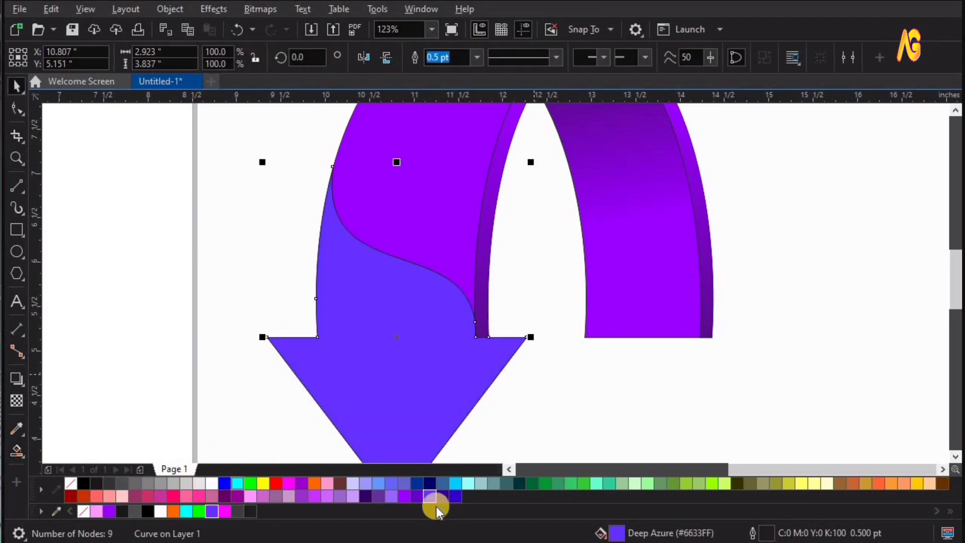
Step: Give the new arrowhead shape a vertical fountain fill from purple in the arrowhead to blue above the S-curve
key(z)
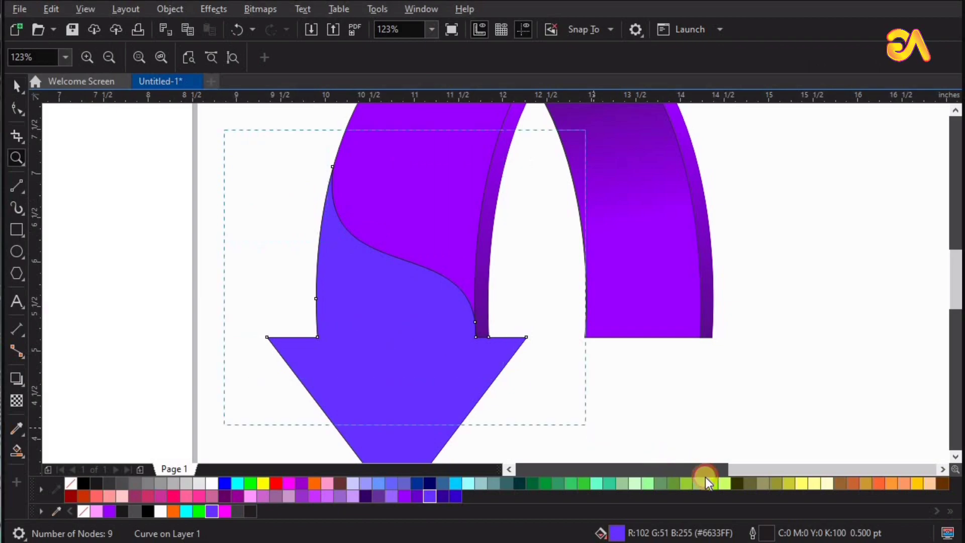
drag(705, 477, 703, 477)
key(F4)
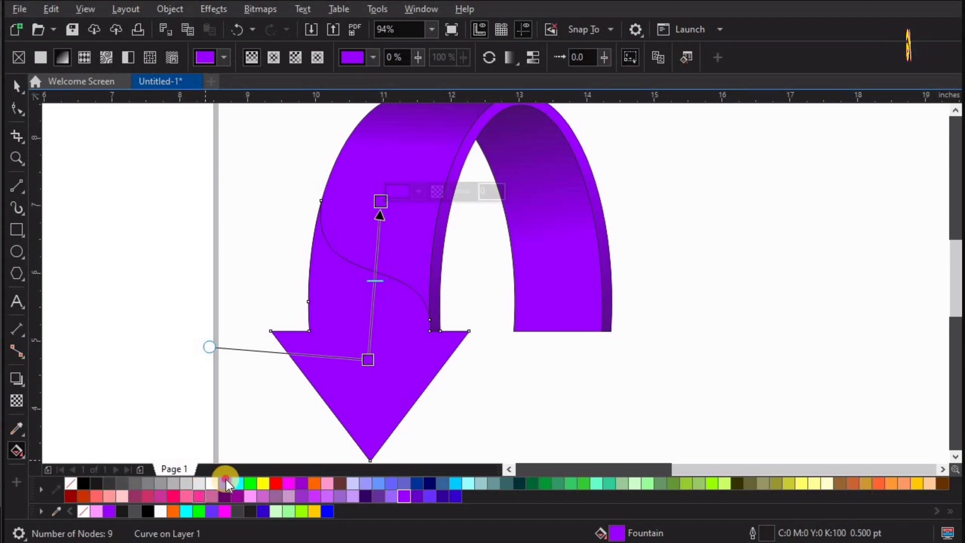
drag(378, 263, 364, 191)
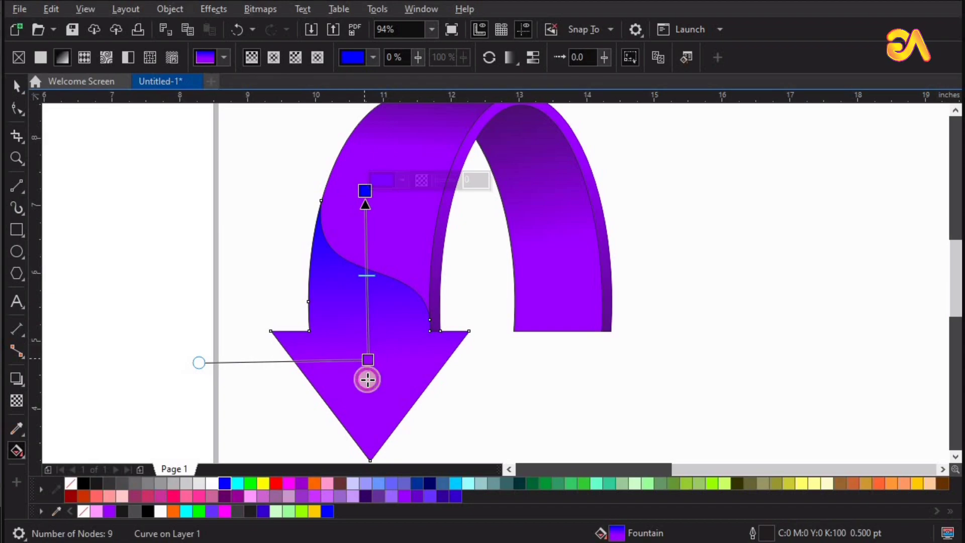
drag(367, 361, 368, 320)
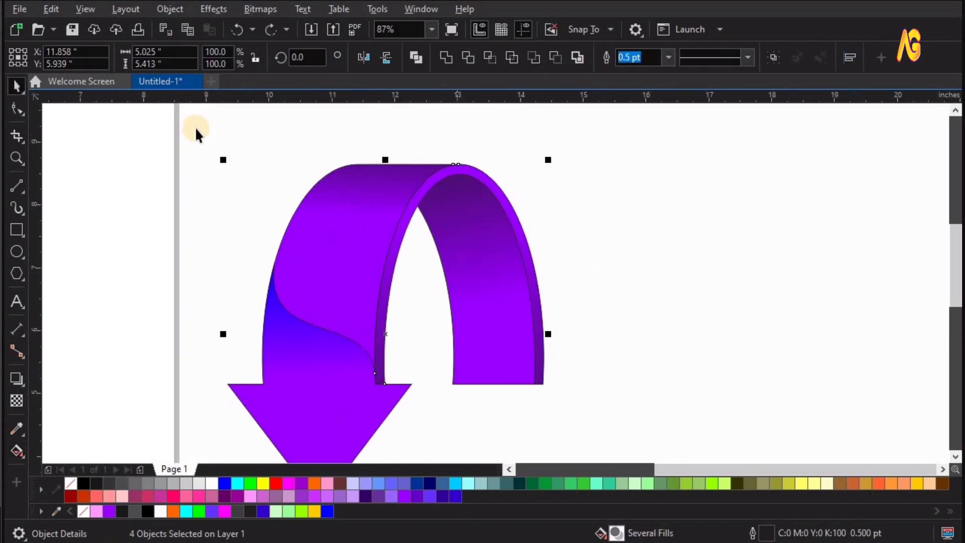
Step: Remove the visible black outline from all four arrow shapes
key(z)
key(space)
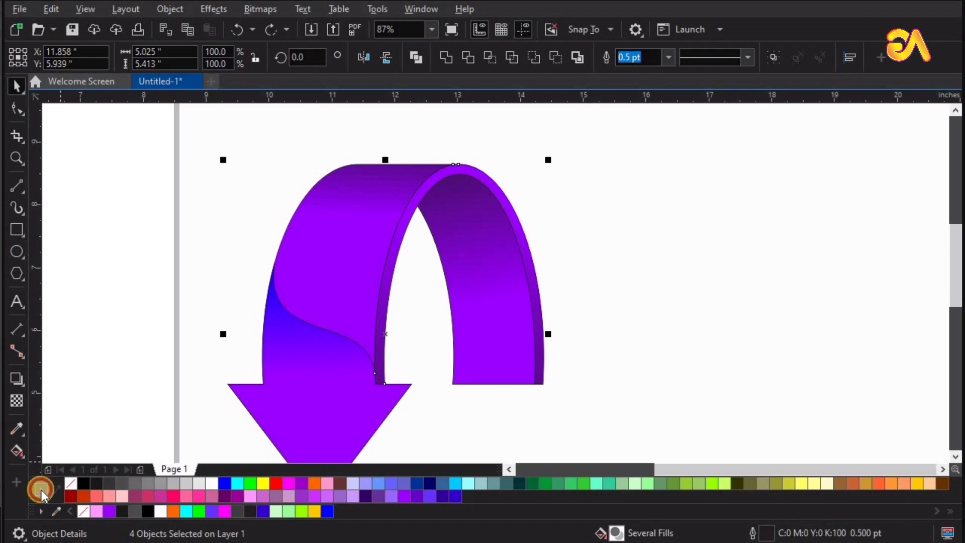
click(41, 489)
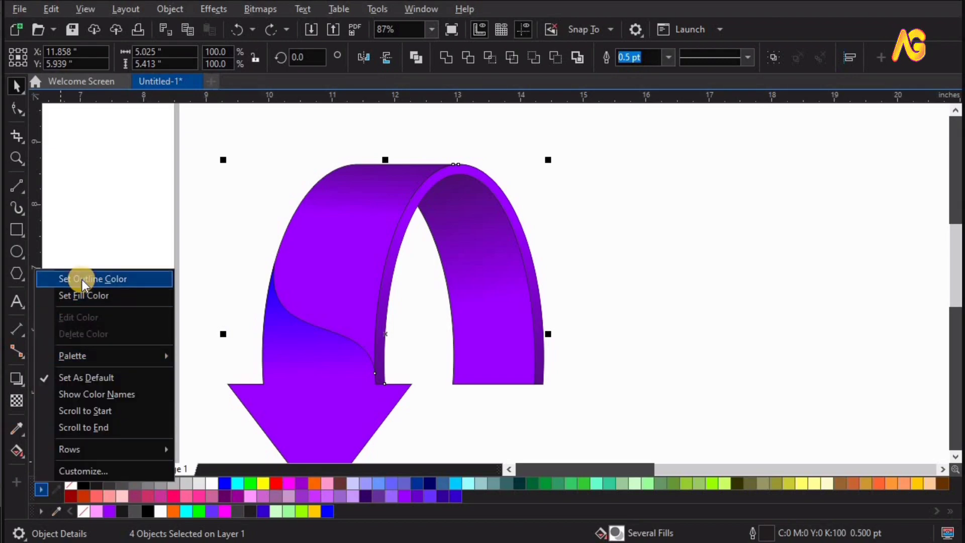
click(82, 280)
Step: Draw a straight line just inside the arrowhead's right slanted edge, parallel to it, to mark off a thin strip
key(z)
drag(149, 194, 601, 433)
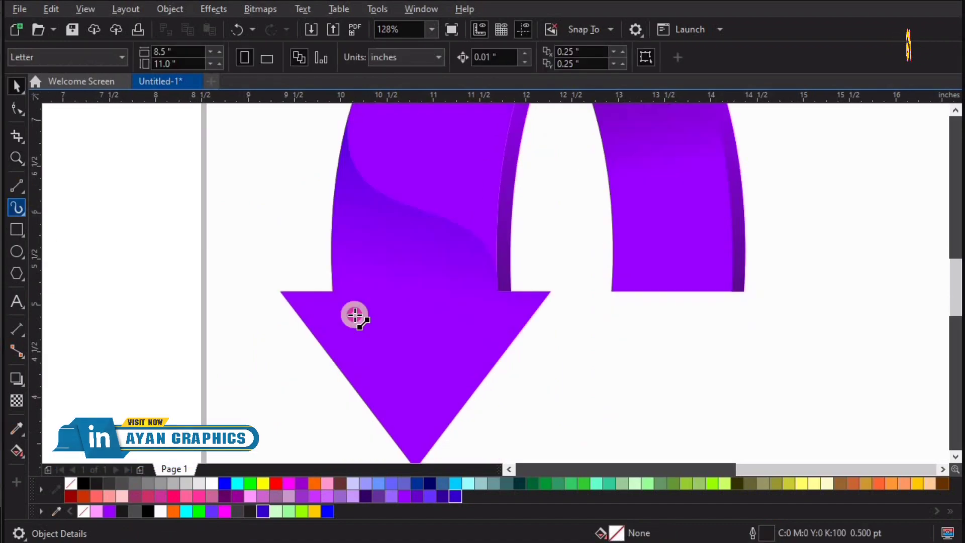
mouse_move(476, 348)
mouse_down()
mouse_move(420, 445)
mouse_move(403, 457)
mouse_move(408, 394)
mouse_up()
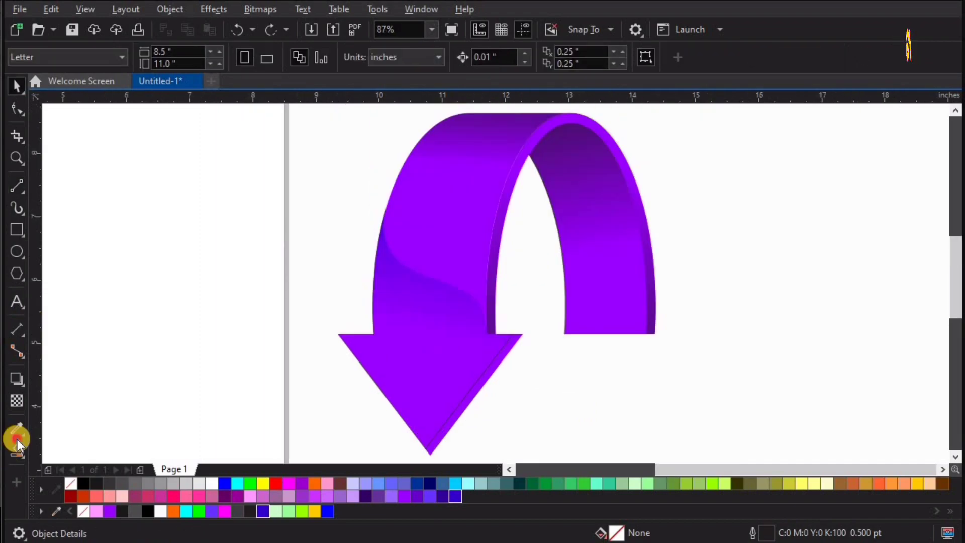
Step: Smart Fill the narrow strip between the inner line and the arrowhead's right edge as a separate dark grey shape
click(16, 450)
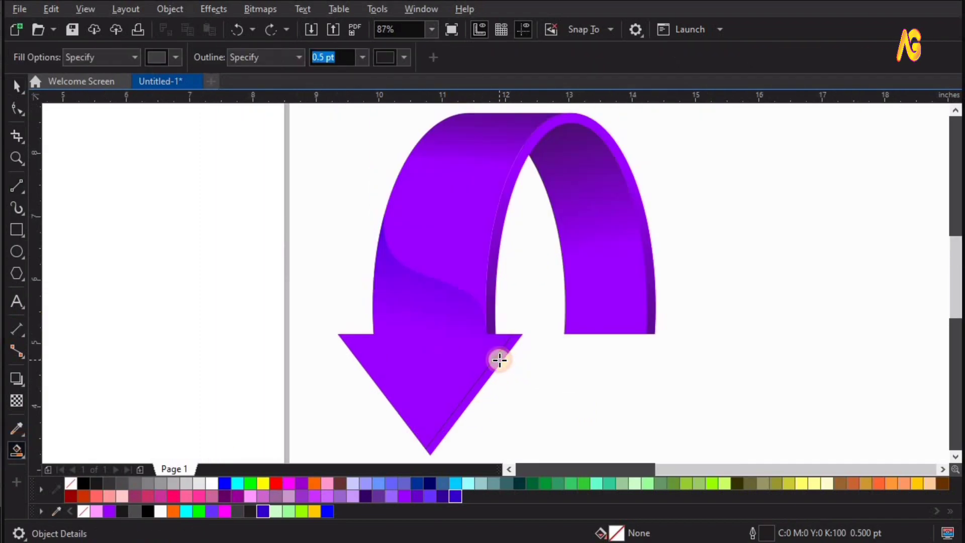
click(500, 359)
key(space)
key(F2)
drag(332, 301, 710, 471)
click(518, 208)
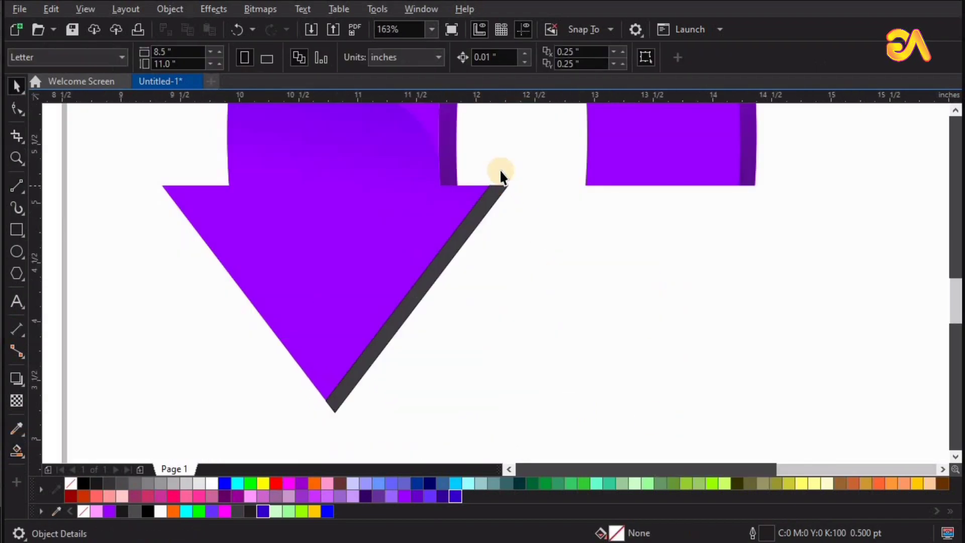